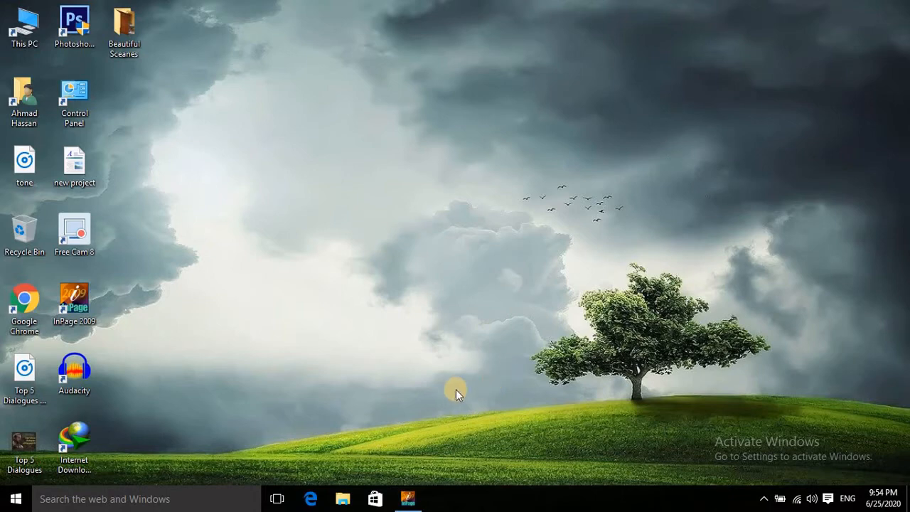
pyautogui.click(407, 499)
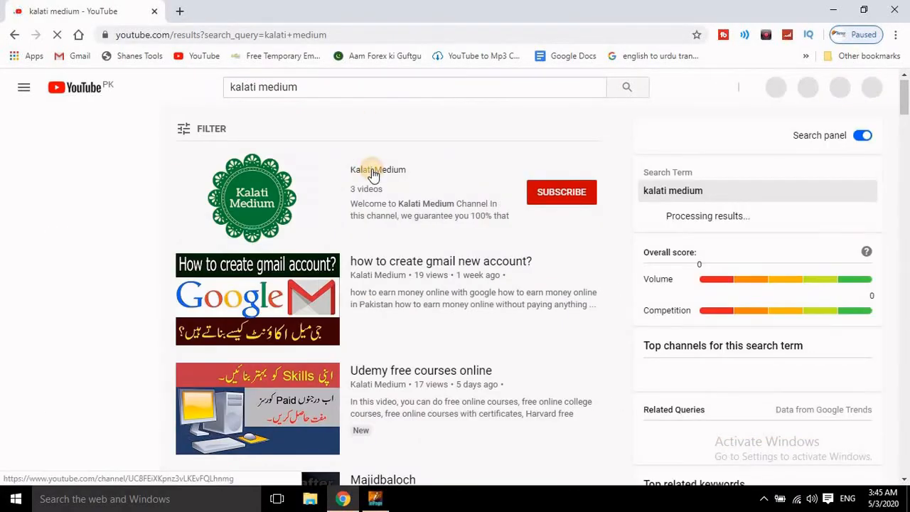
# Subscribe to the Kalati Medium YouTube channel and set its notifications to All.
pyautogui.click(373, 175)
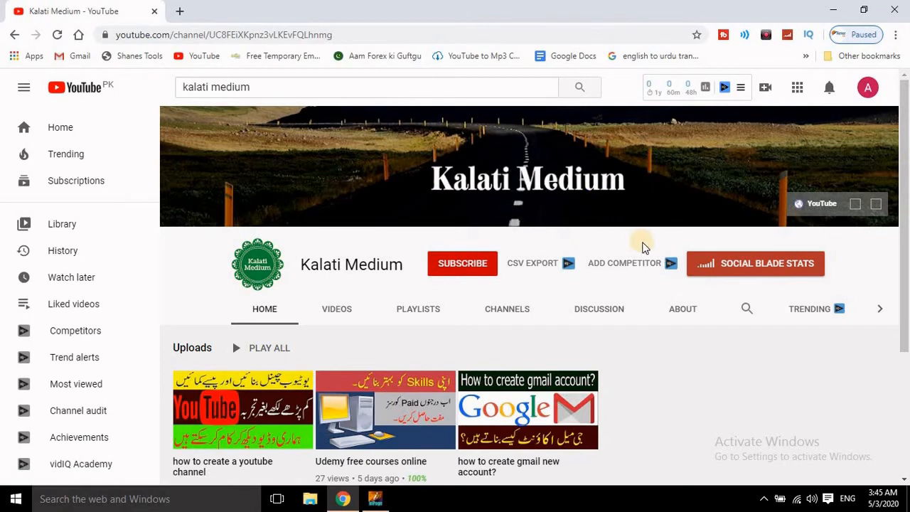
pyautogui.click(464, 265)
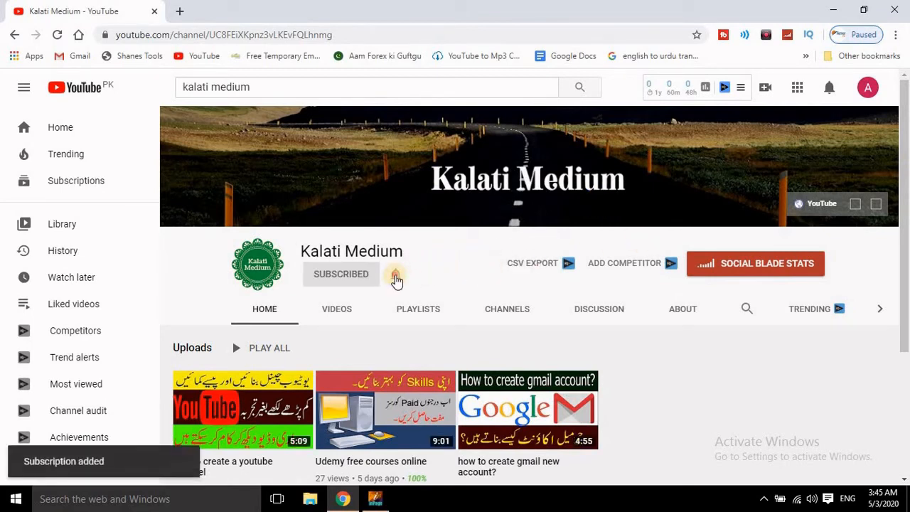
pyautogui.click(396, 276)
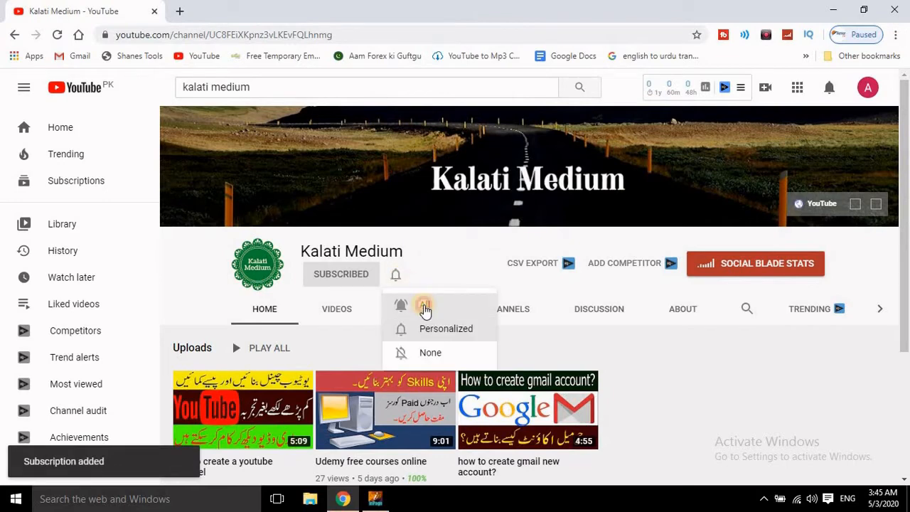
pyautogui.click(425, 307)
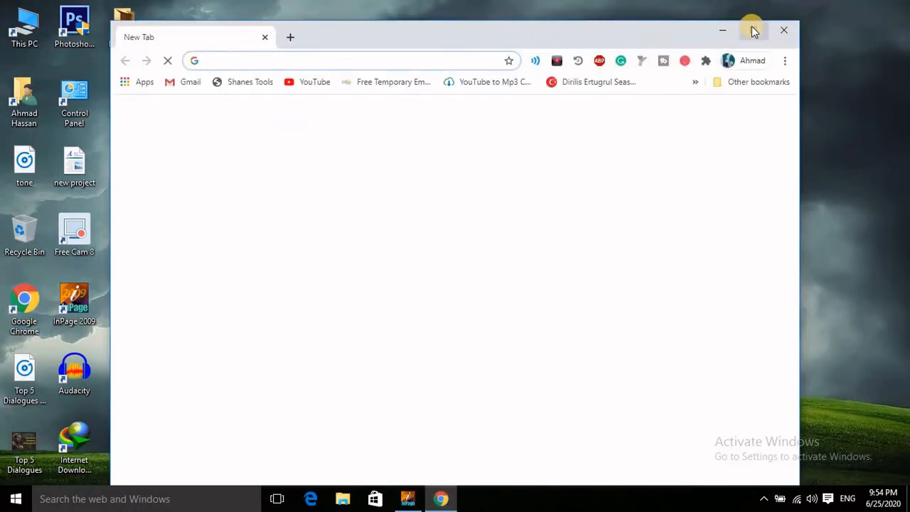
# Maximize the new Chrome window and search Google for "audacity free software download".
pyautogui.click(752, 26)
pyautogui.click(334, 278)
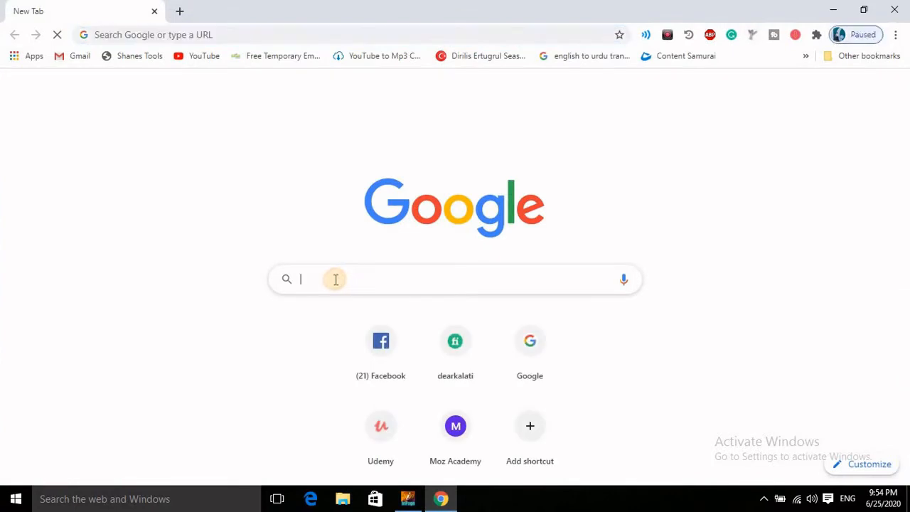
pyautogui.write('audi')
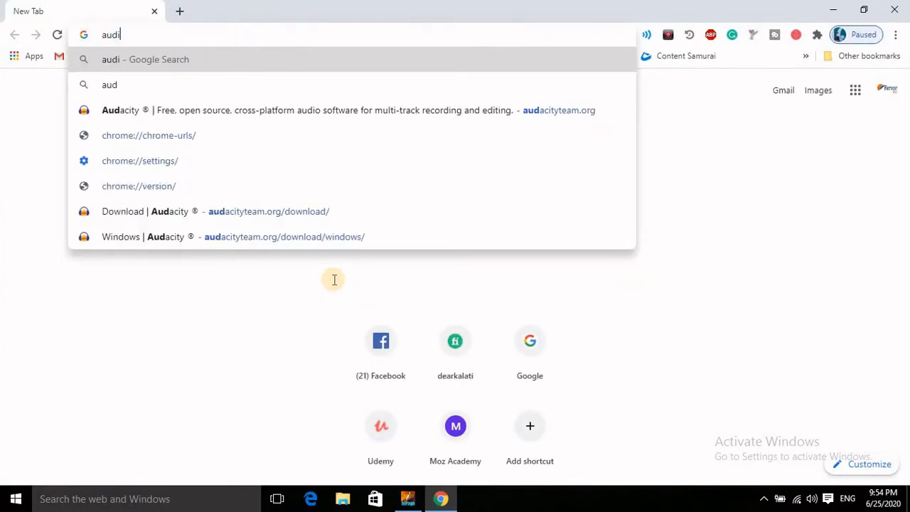
pyautogui.press('BackSpace')
pyautogui.write('ac')
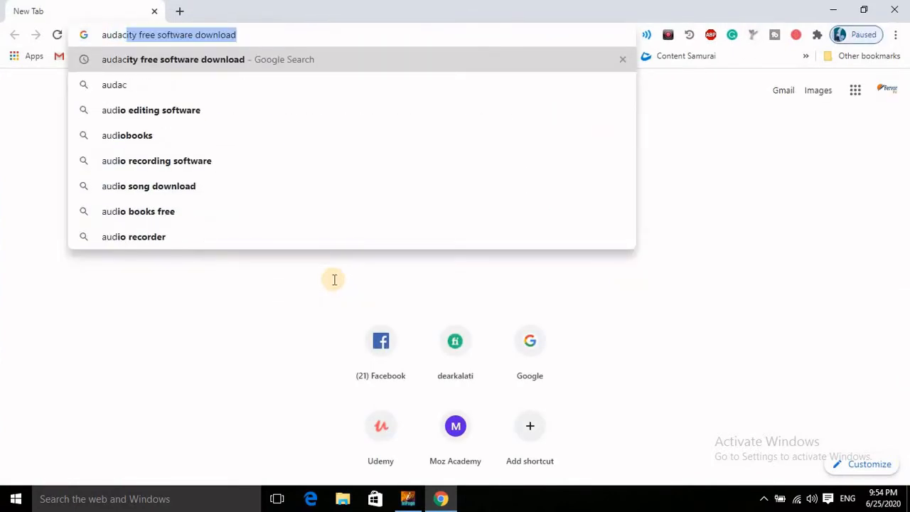
pyautogui.press('Return')
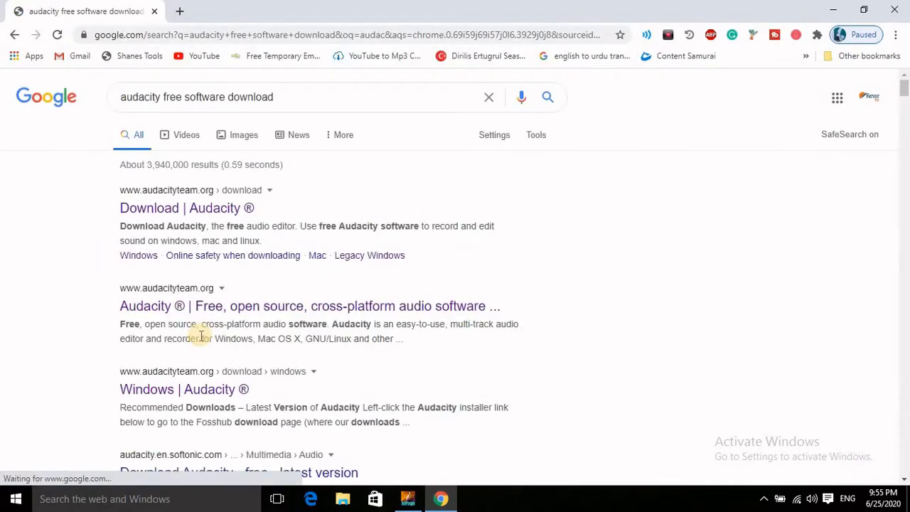
# Open the Softonic result for Audacity and start its free download for Windows.
pyautogui.scroll(-3, 204, 335)
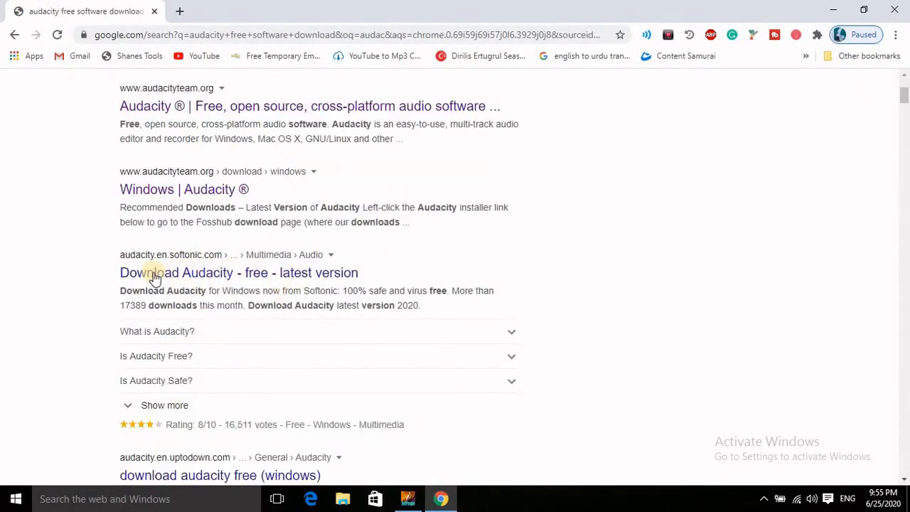
pyautogui.click(291, 281)
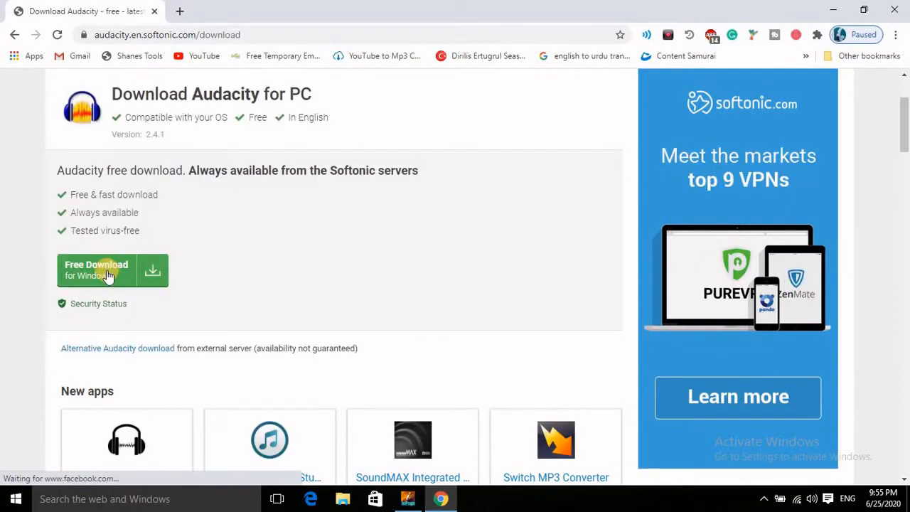
pyautogui.click(148, 275)
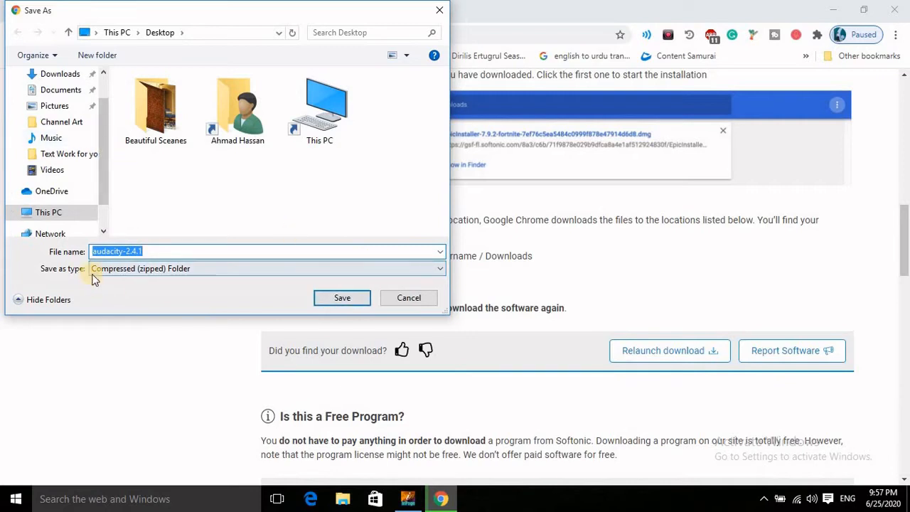
# Save the download to the Desktop as the compressed folder audacity-2.4.1.
pyautogui.click(177, 269)
pyautogui.click(177, 270)
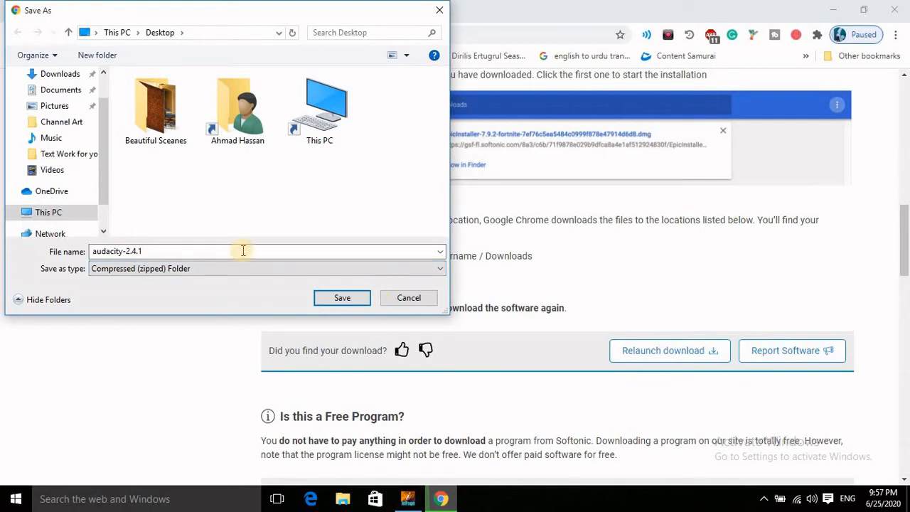
pyautogui.scroll(2, 98, 135)
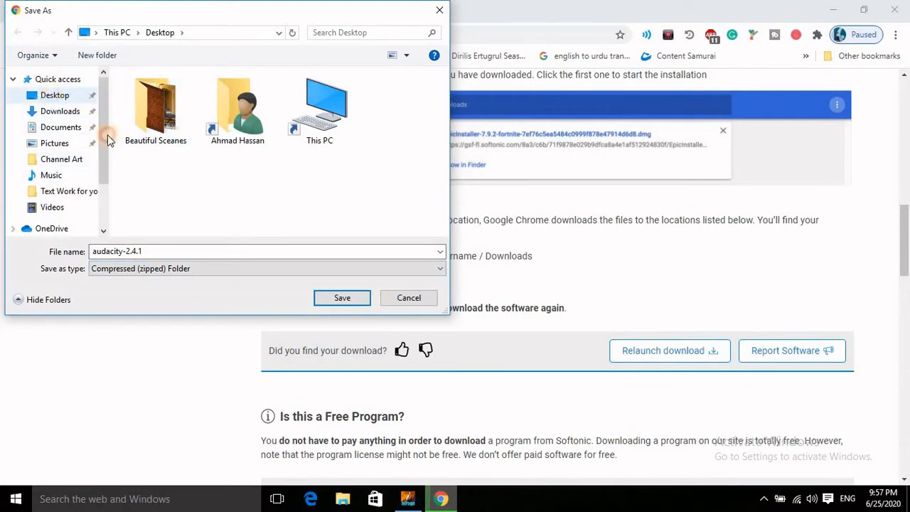
pyautogui.click(343, 299)
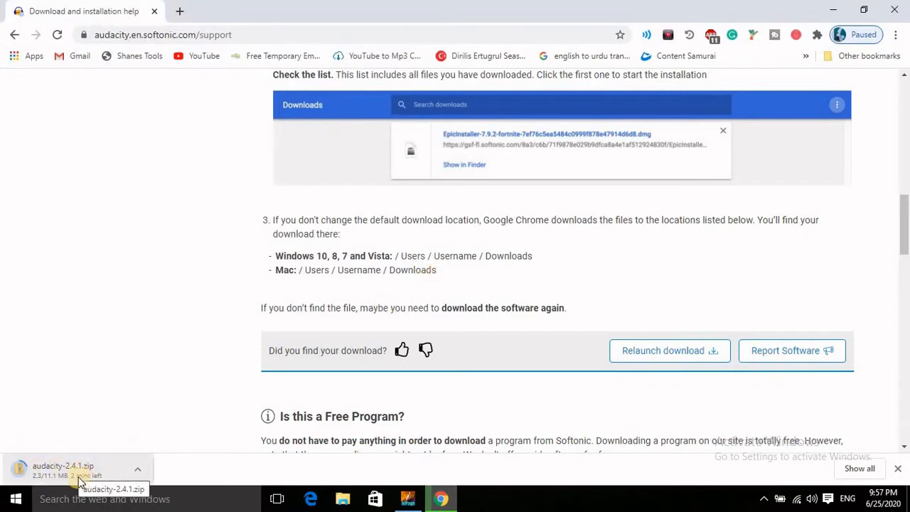
pyautogui.click(141, 473)
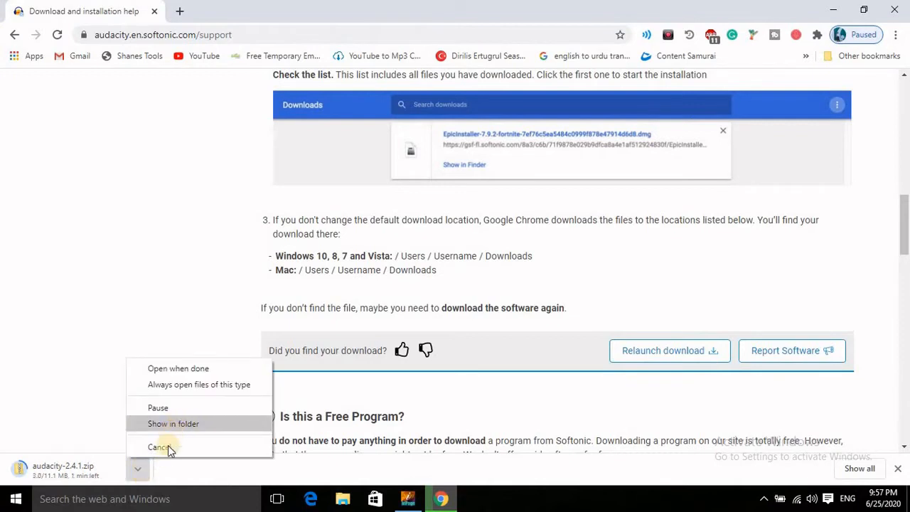
pyautogui.click(184, 287)
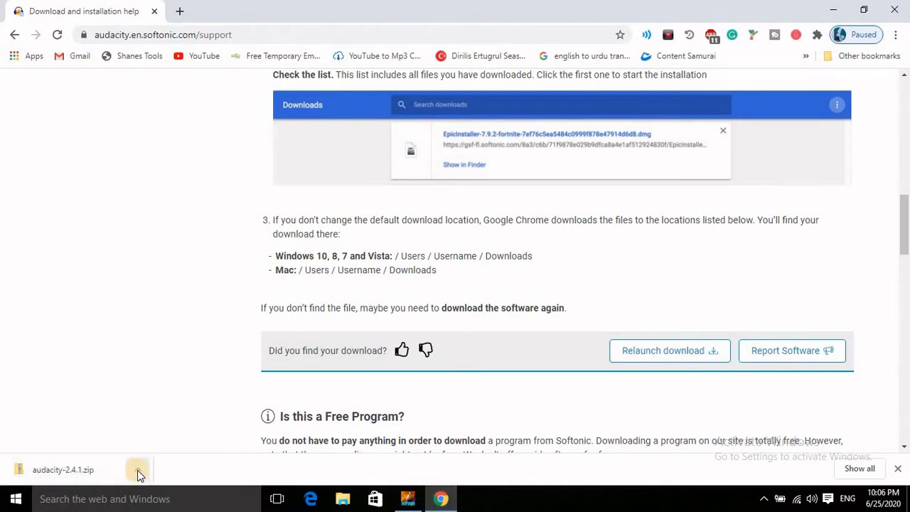
# Minimize the browser and view the contents of the audacity-2.4.1 zip on the desktop.
pyautogui.click(836, 8)
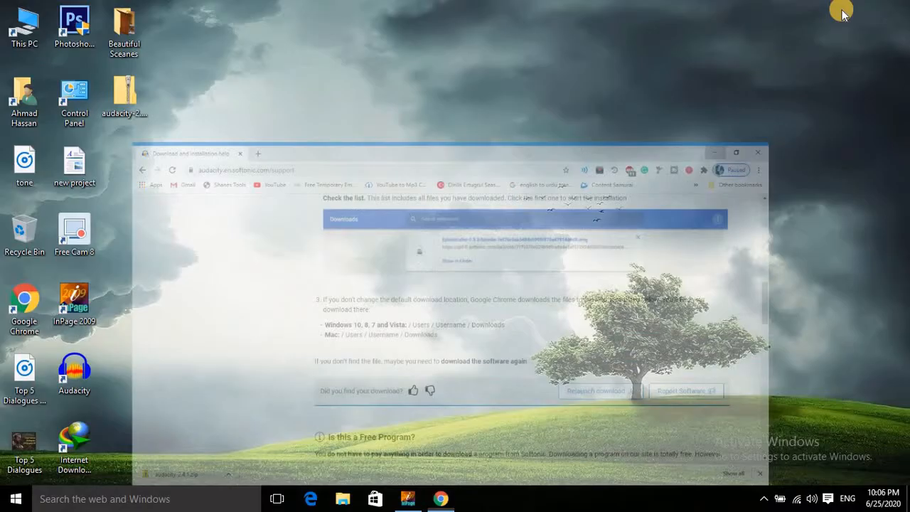
pyautogui.rightClick(114, 94)
pyautogui.click(135, 105)
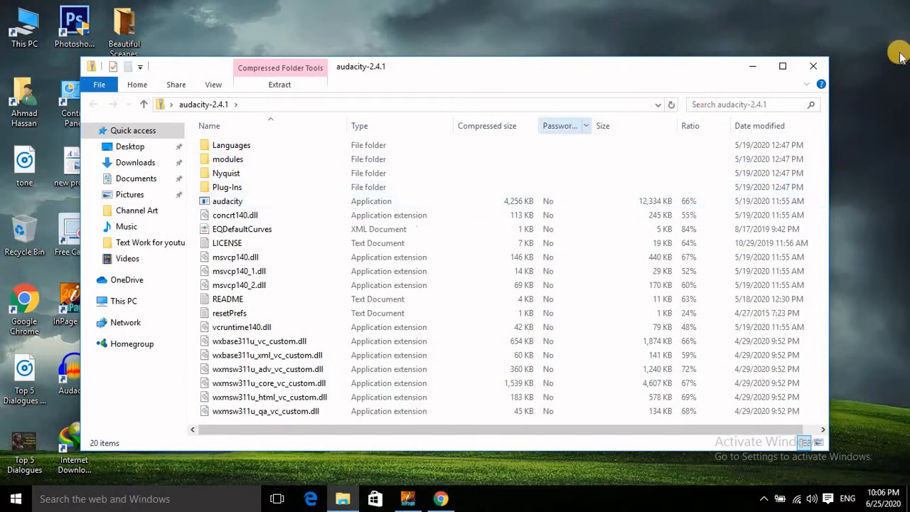
pyautogui.click(813, 66)
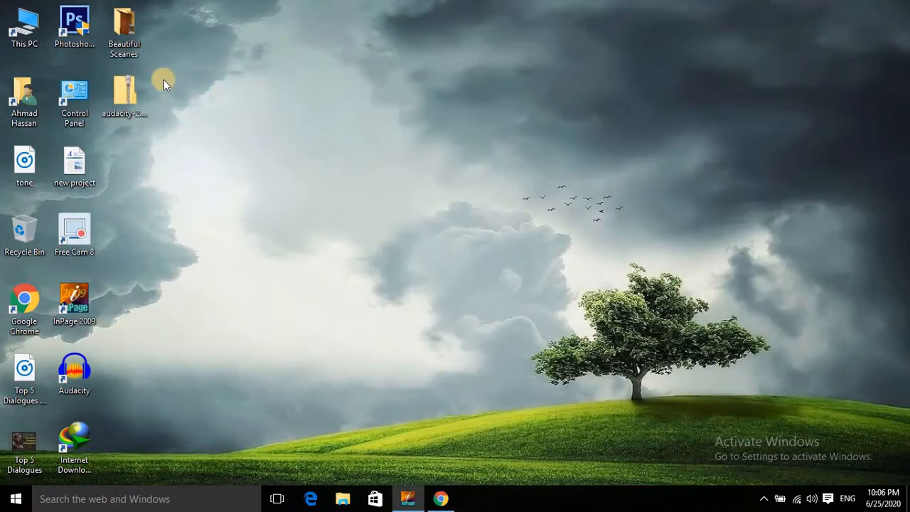
# Extract all files of the audacity-2.4.1 zip into a folder on the desktop.
pyautogui.rightClick(119, 102)
pyautogui.click(162, 133)
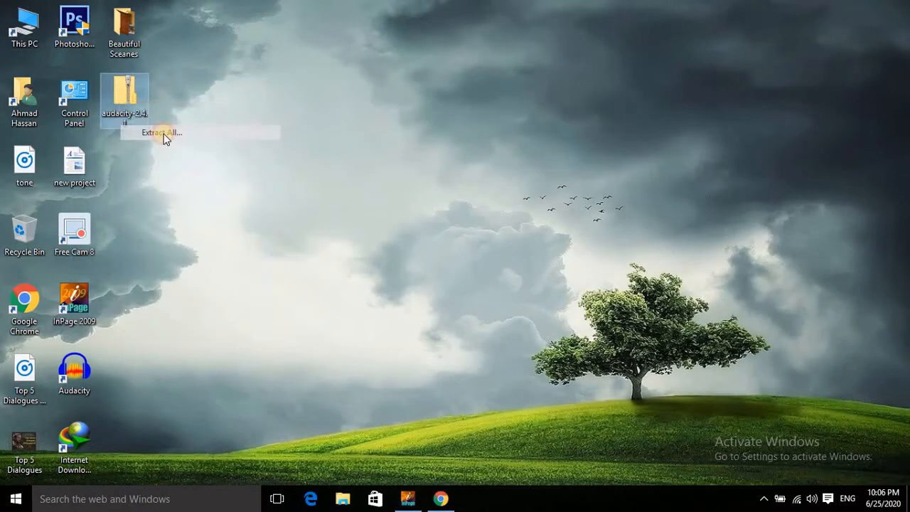
pyautogui.click(569, 390)
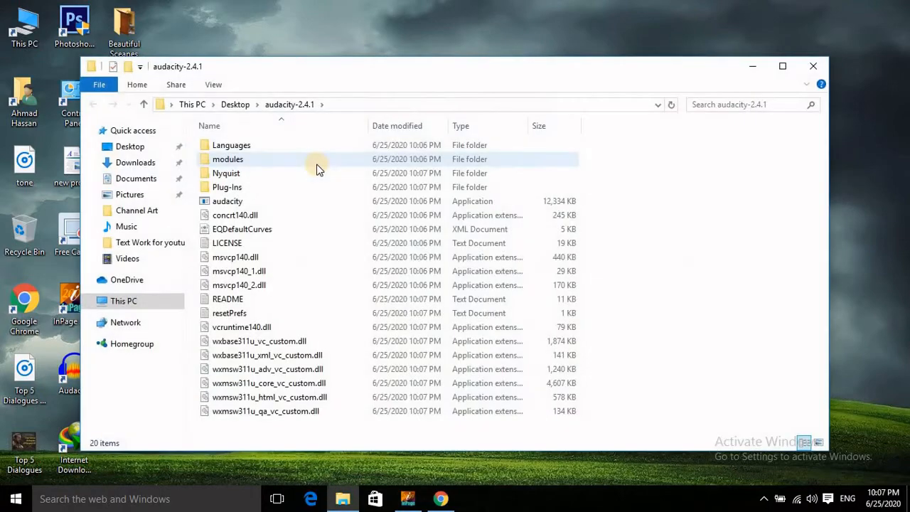
# Try to open the audacity application from the extracted audacity-2.4.1 folder, and close the folder window.
pyautogui.click(782, 68)
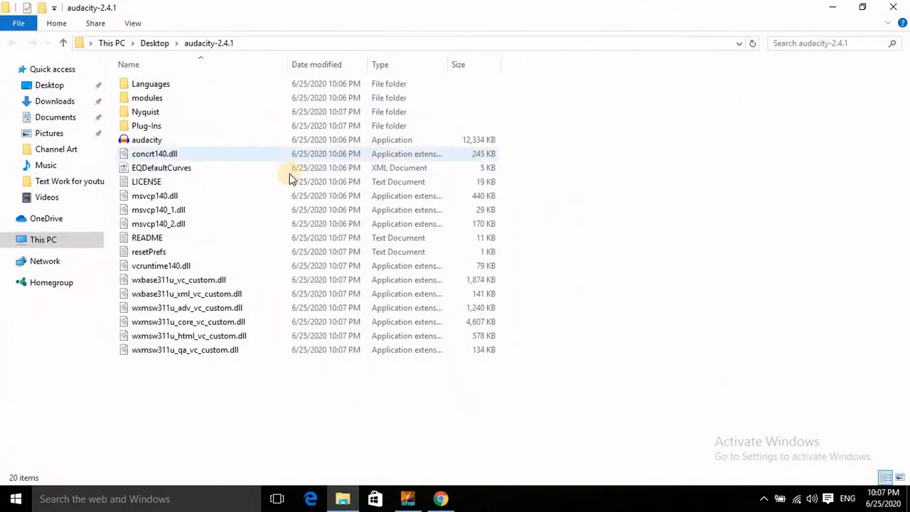
pyautogui.click(139, 141)
pyautogui.rightClick(141, 142)
pyautogui.click(175, 153)
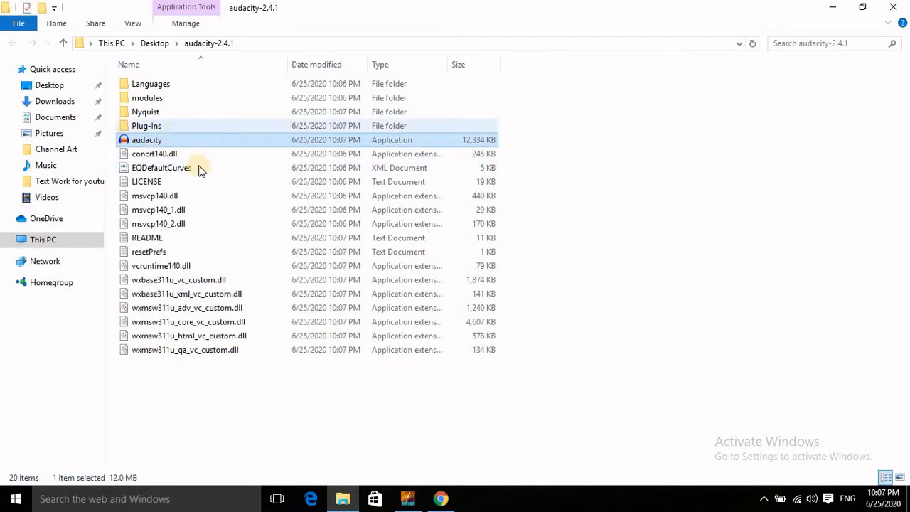
pyautogui.click(893, 7)
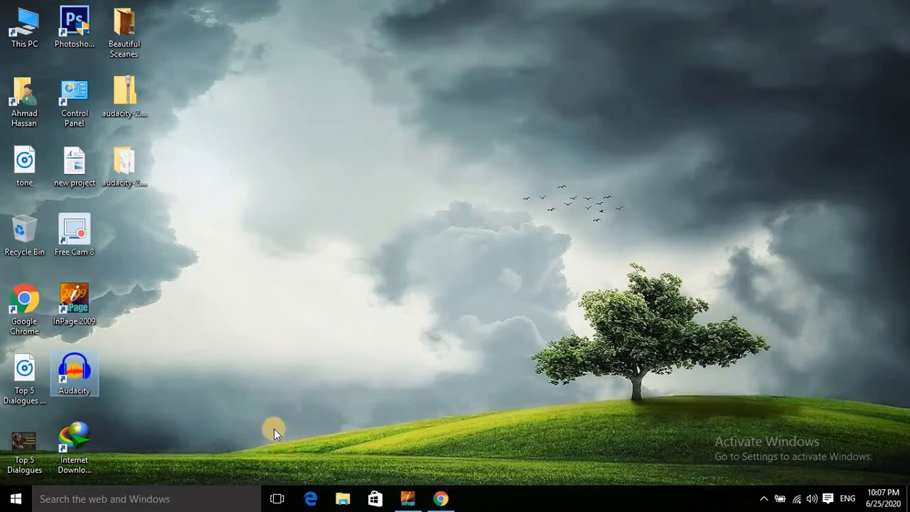
# Launch Audacity from its desktop shortcut and dismiss the welcome dialog.
pyautogui.rightClick(80, 371)
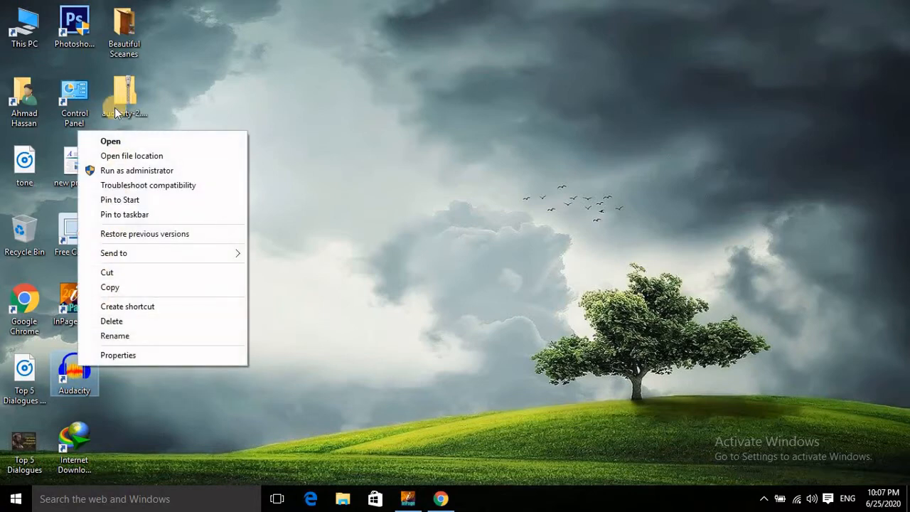
pyautogui.click(114, 141)
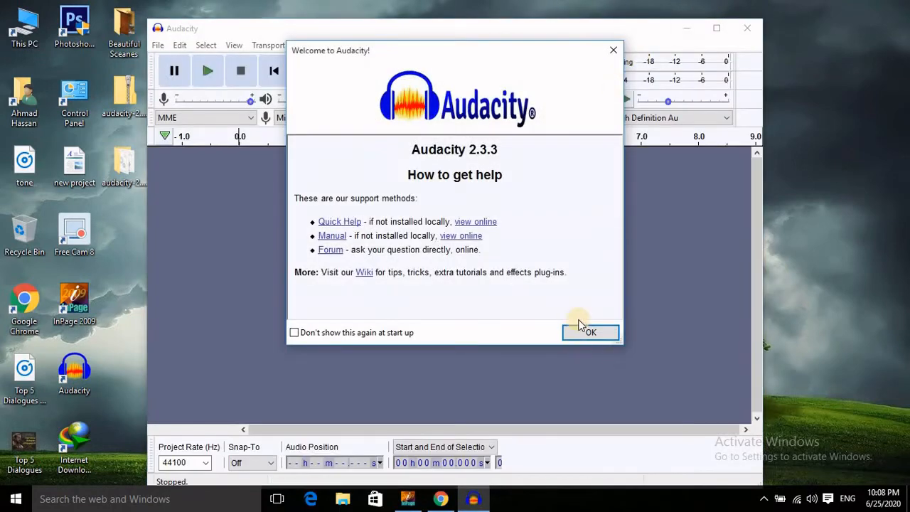
pyautogui.click(588, 334)
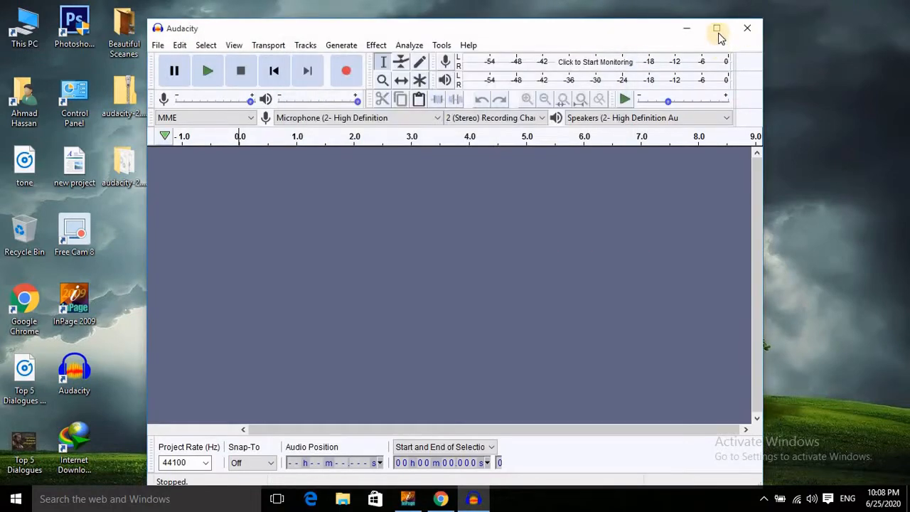
# Switch to Chrome and search Google for "allama iqbal best poetry in urdu".
pyautogui.click(441, 499)
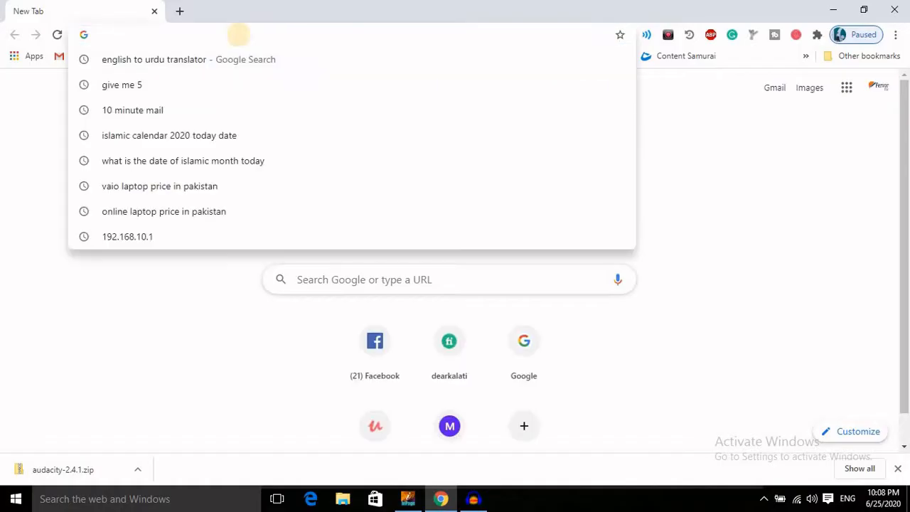
pyautogui.write('allal')
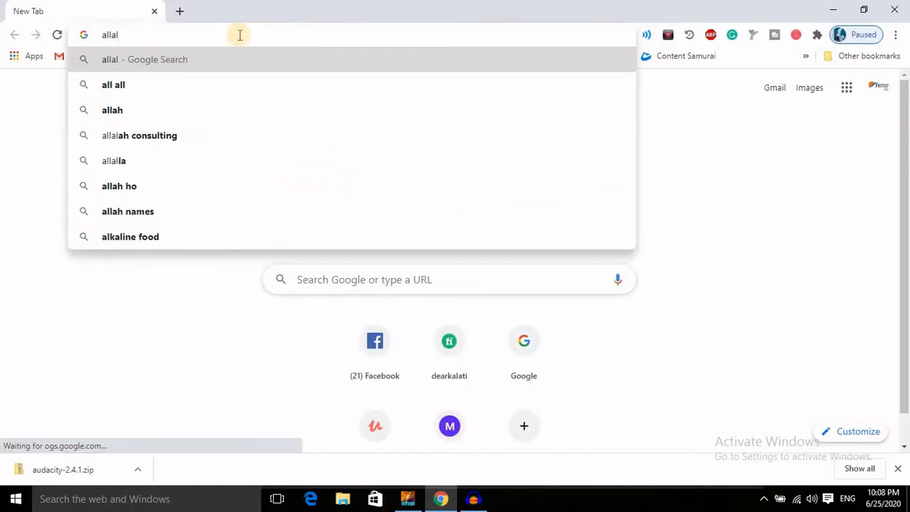
pyautogui.press('BackSpace')
pyautogui.write('ma iqbal best poe')
pyautogui.press('Down')
pyautogui.press('Down')
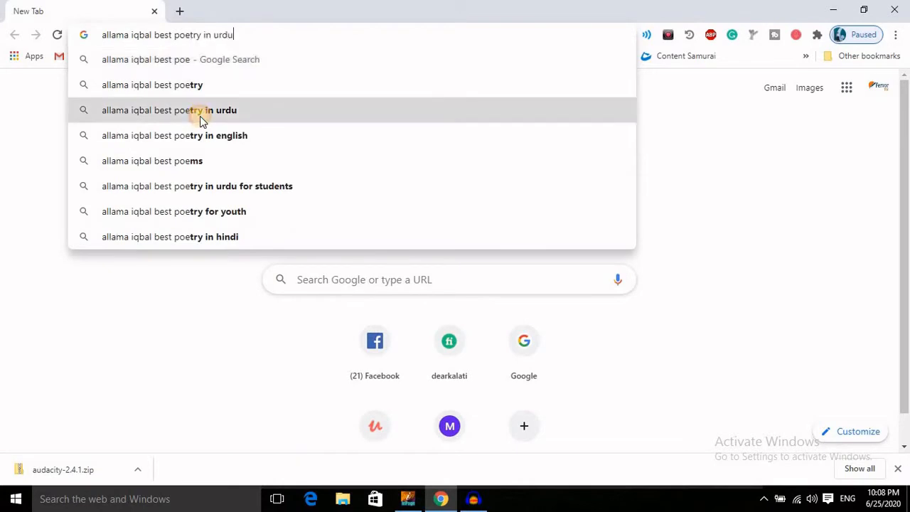
pyautogui.press('Return')
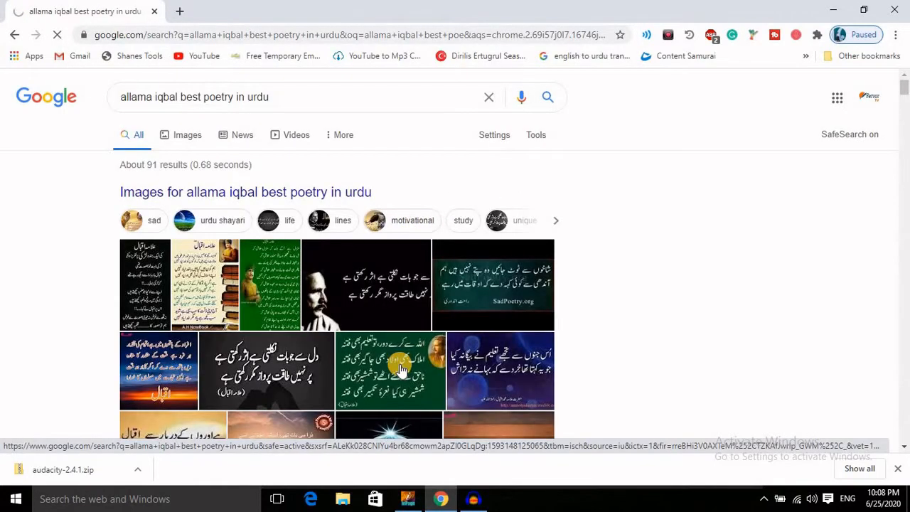
# Open the preview of the green Allama Iqbal poetry image and move the Audacity window aside so the verses stay readable.
pyautogui.click(402, 369)
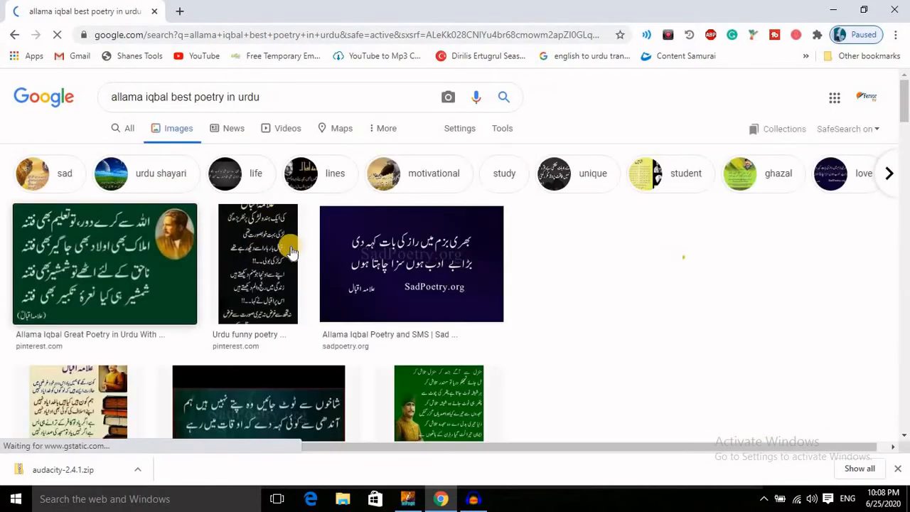
pyautogui.click(146, 296)
pyautogui.click(479, 499)
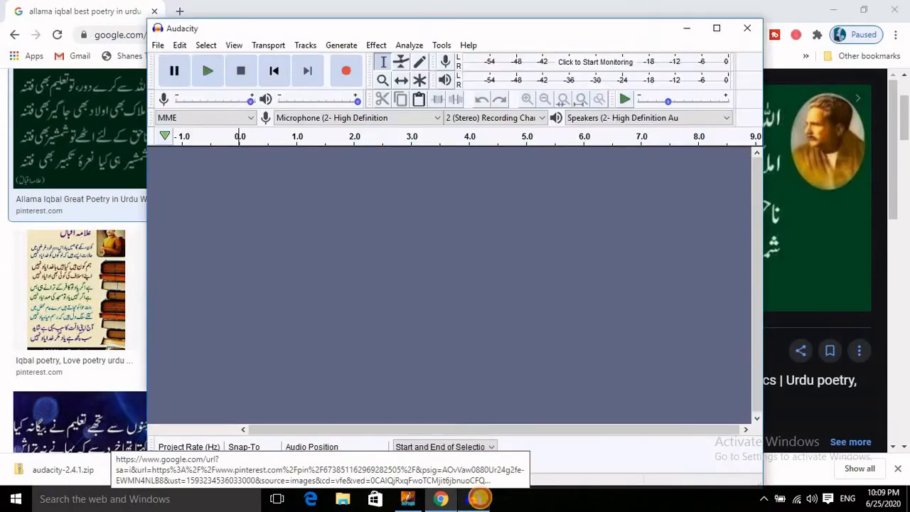
pyautogui.moveTo(610, 34); pyautogui.dragTo(398, 3)
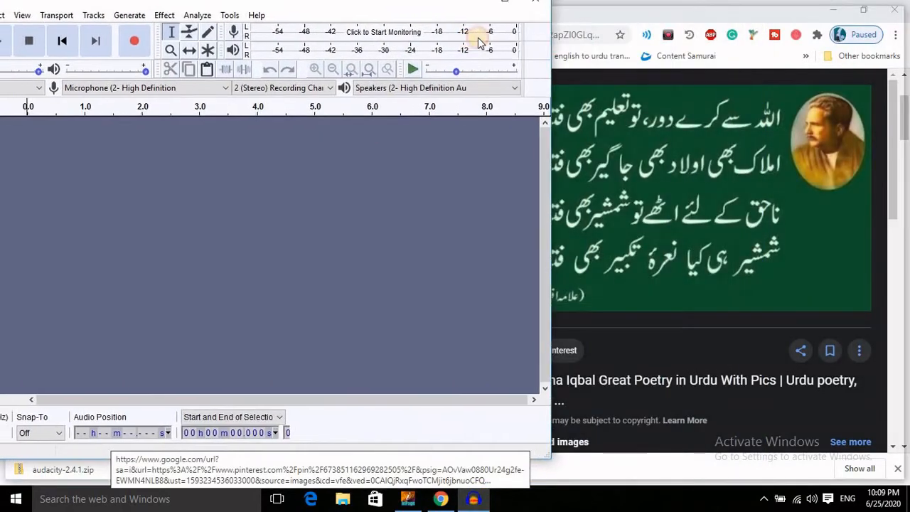
# Shrink the Audacity window's width and position it beside the green poem image so all the verses are uncovered.
pyautogui.moveTo(479, 43); pyautogui.dragTo(524, 21)
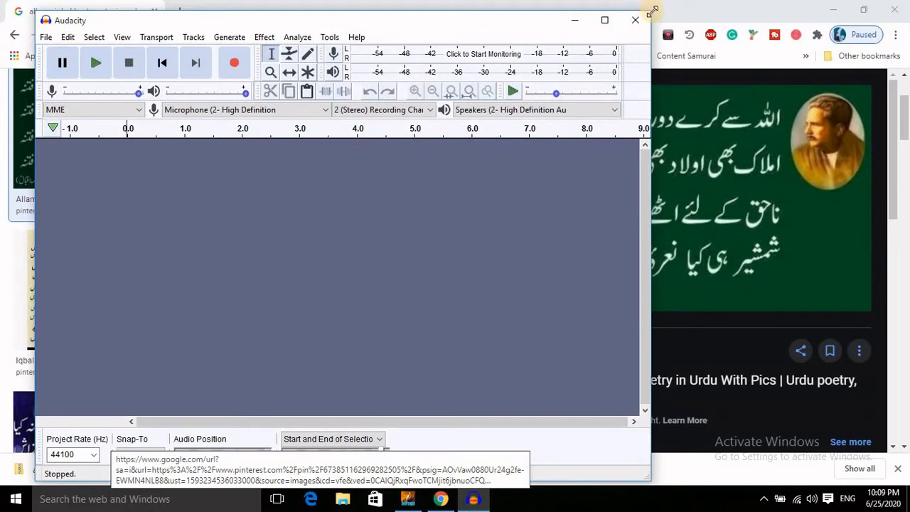
pyautogui.moveTo(653, 11); pyautogui.dragTo(505, 46)
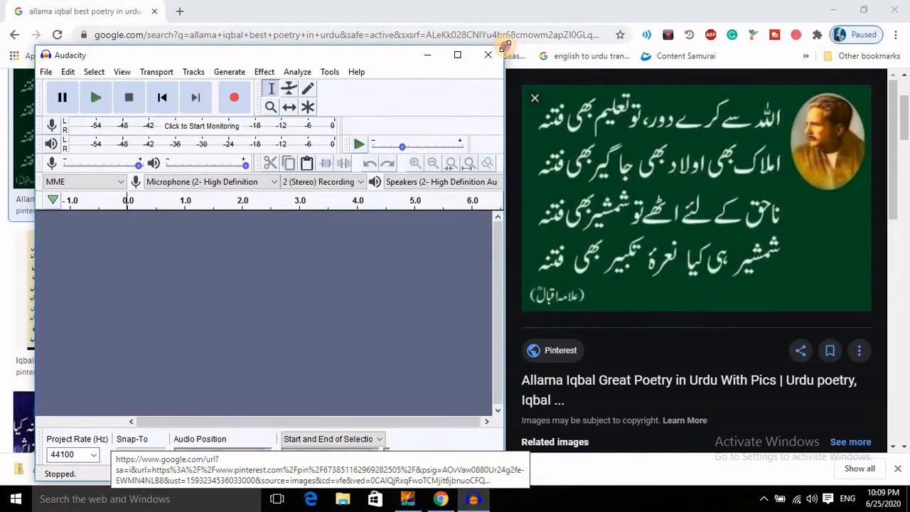
pyautogui.moveTo(402, 60); pyautogui.dragTo(407, 23)
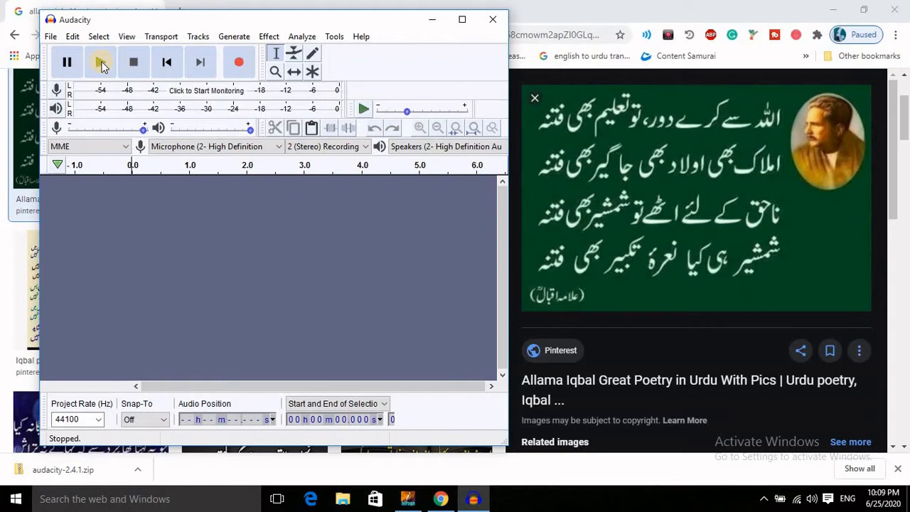
# Record a voice reading of about 40 seconds, then minimize Chrome and maximize the Audacity window.
pyautogui.click(239, 64)
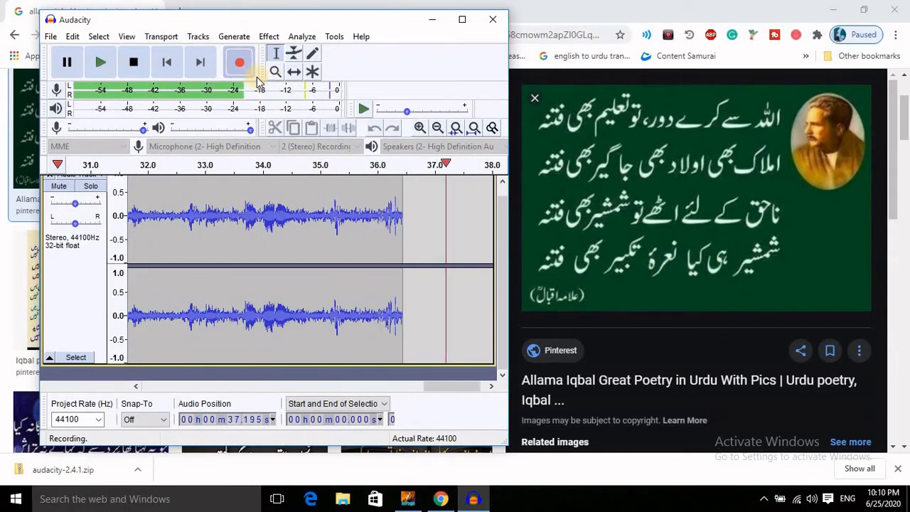
pyautogui.click(134, 63)
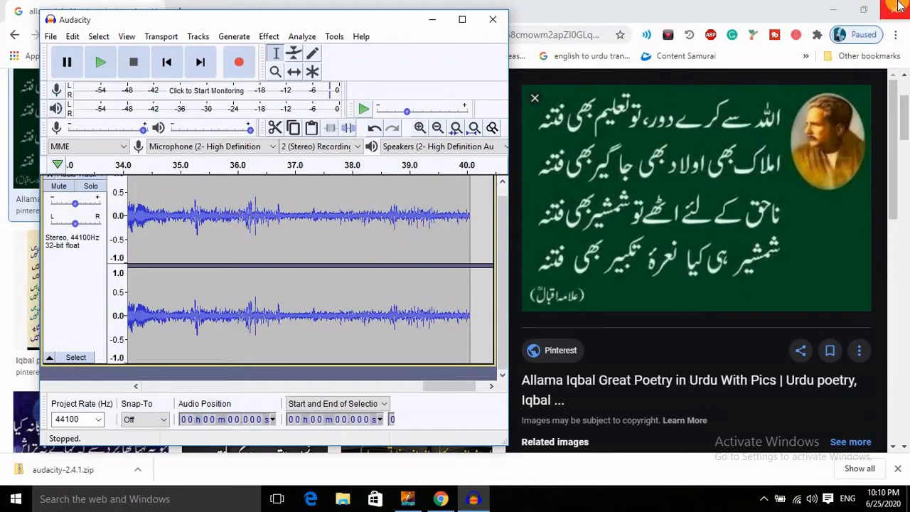
pyautogui.click(833, 10)
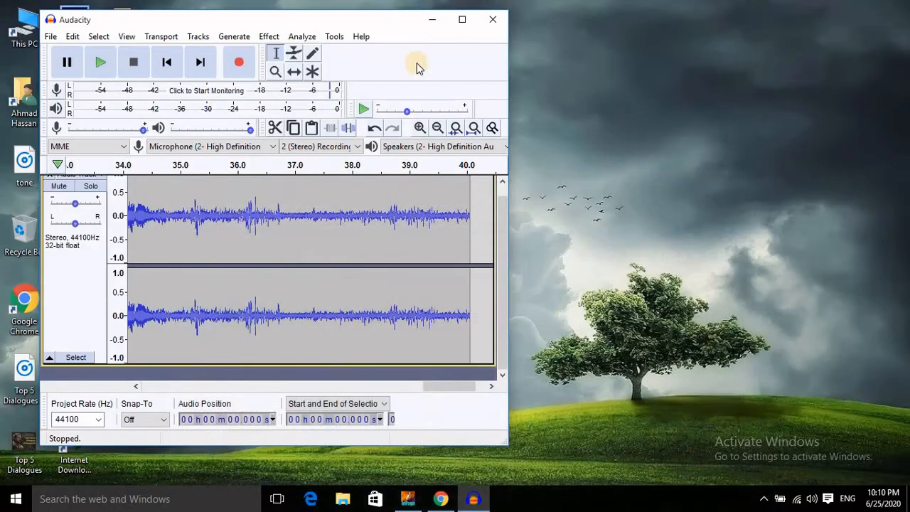
pyautogui.click(461, 19)
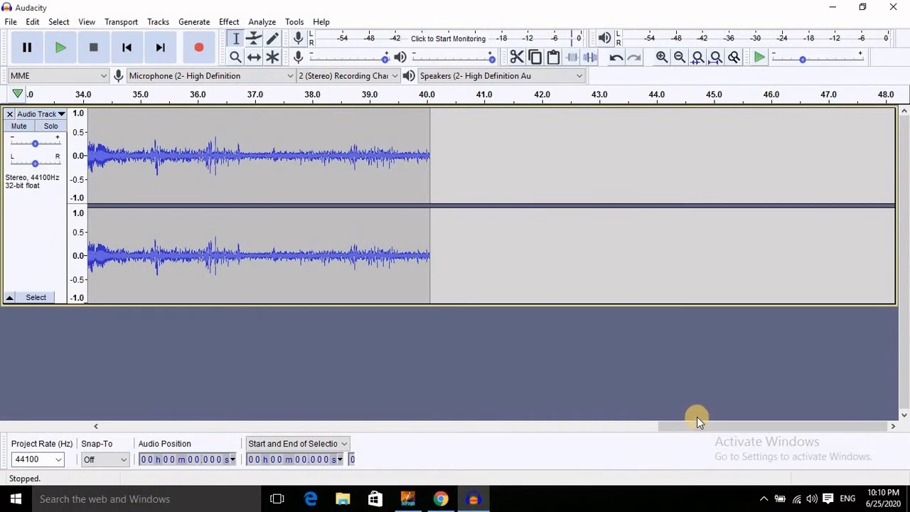
# Select the first 2.7 seconds or so of the recording, play that part back and delete it.
pyautogui.moveTo(690, 425); pyautogui.dragTo(106, 423)
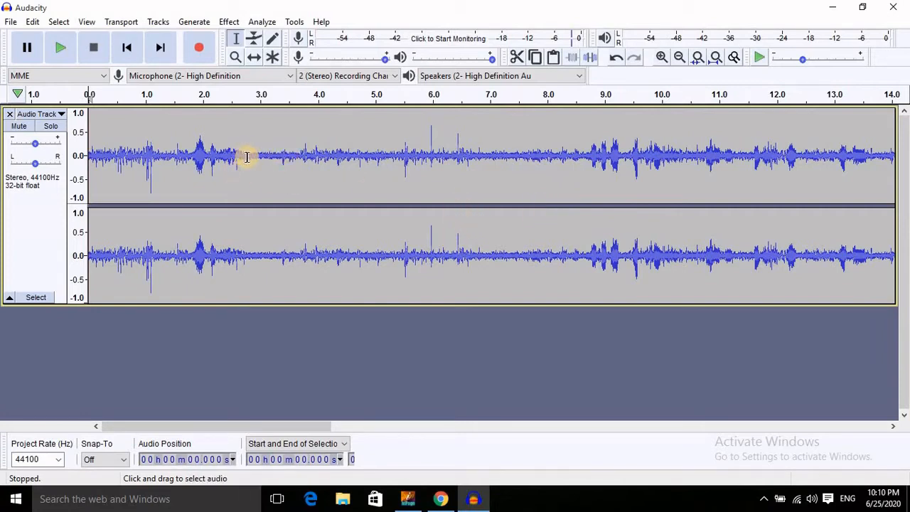
pyautogui.moveTo(246, 157); pyautogui.dragTo(82, 157)
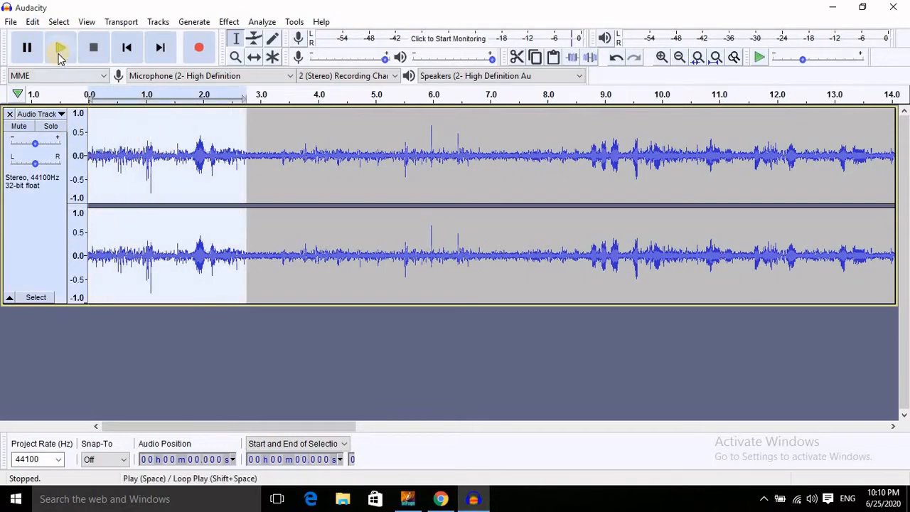
pyautogui.click(60, 50)
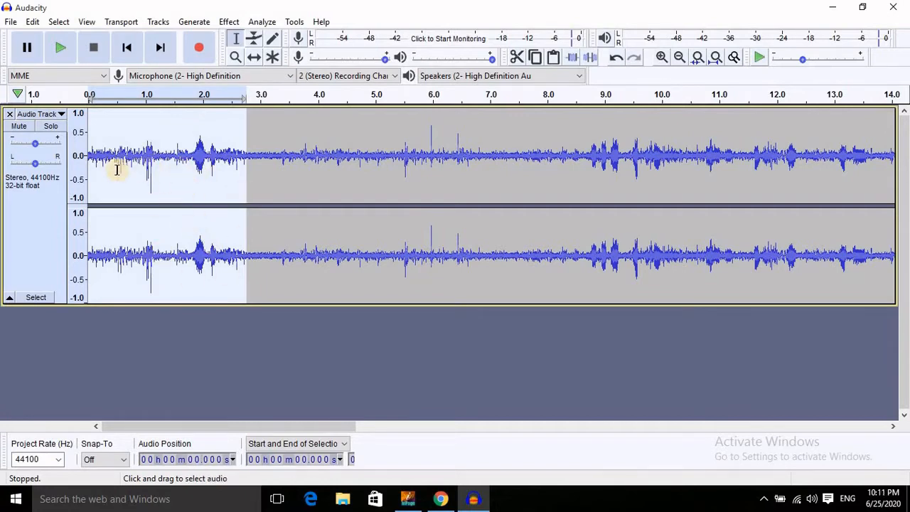
pyautogui.press('Delete')
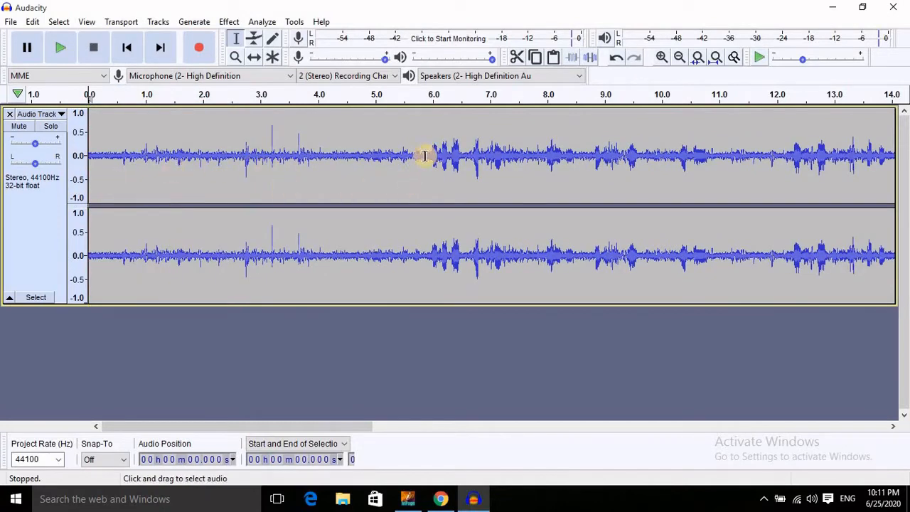
# Play the noise-only section from the track's start to about 5.9 seconds and capture it as the Noise Reduction profile.
pyautogui.moveTo(428, 159); pyautogui.dragTo(34, 159)
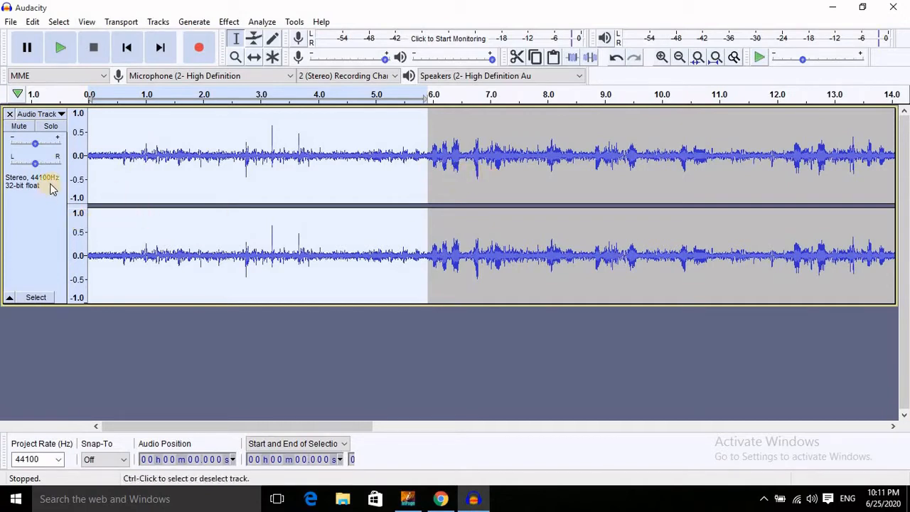
pyautogui.click(64, 52)
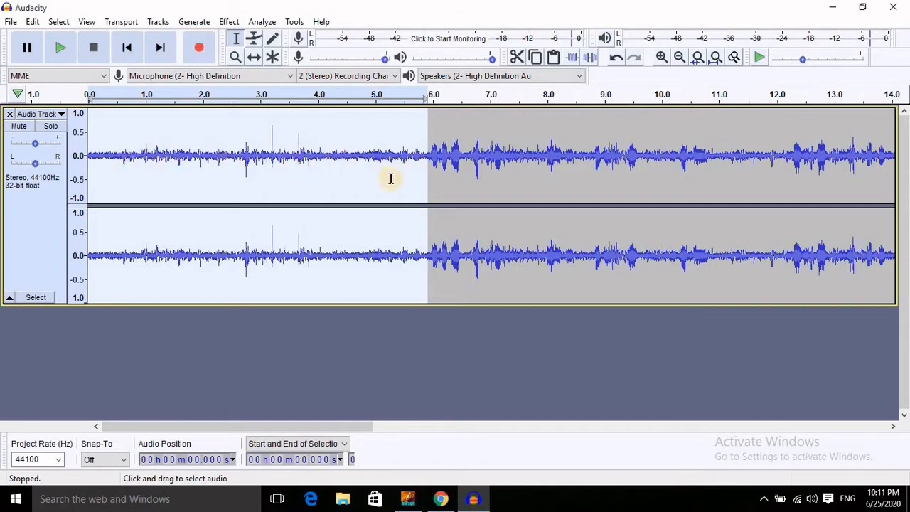
pyautogui.click(229, 23)
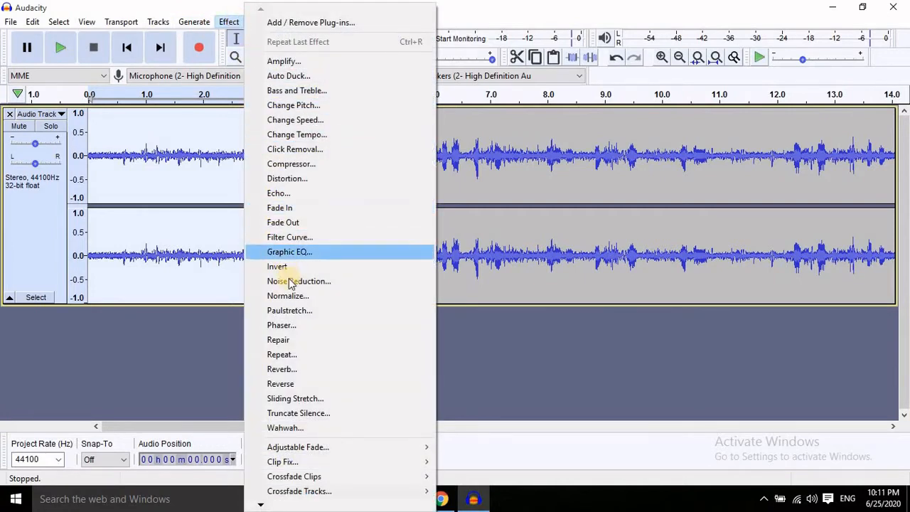
pyautogui.click(297, 282)
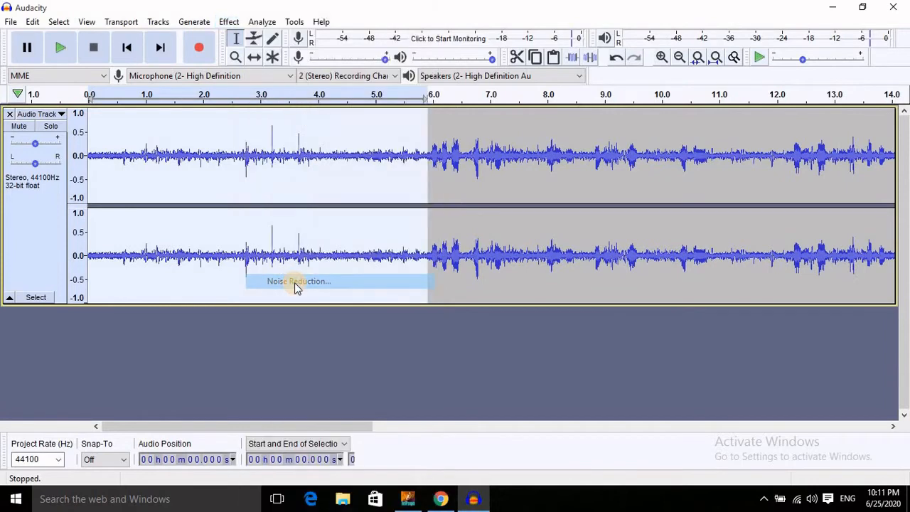
pyautogui.click(443, 179)
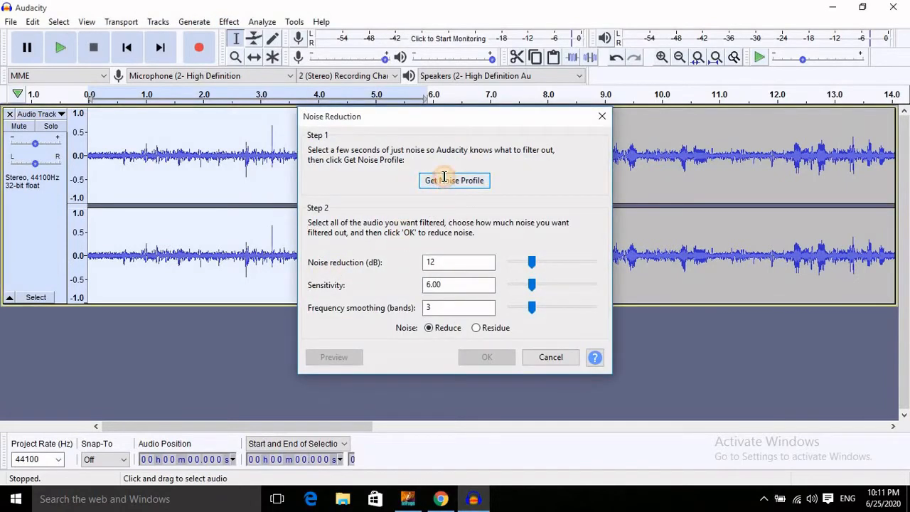
# Apply Noise Reduction to the whole track with the noise reduction set to 19 dB.
pyautogui.click(42, 221)
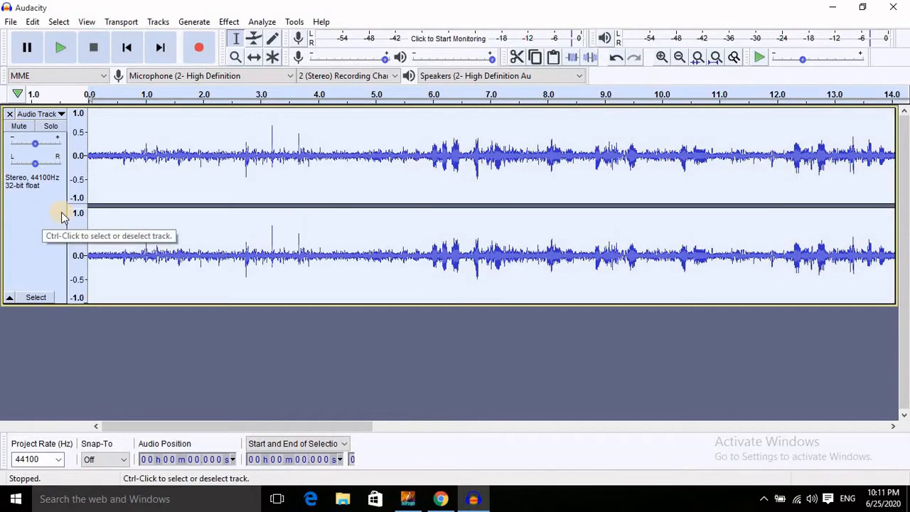
pyautogui.click(232, 22)
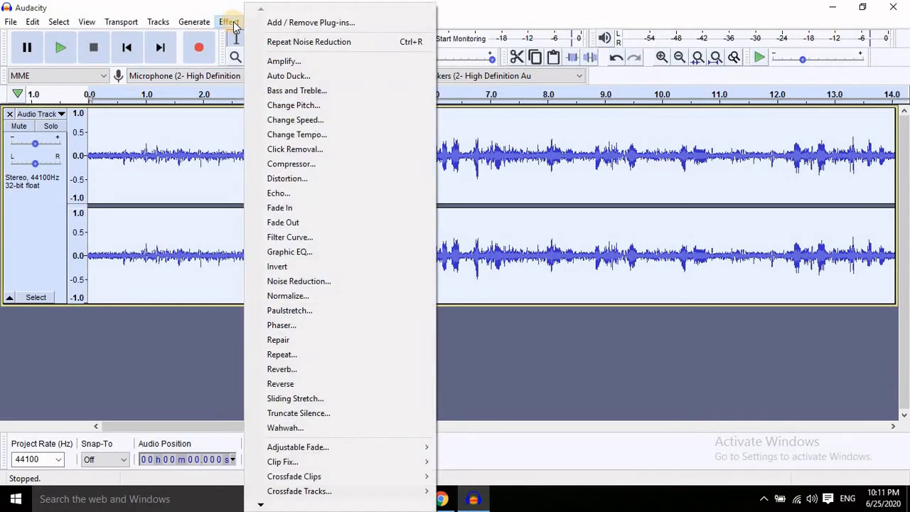
pyautogui.click(295, 285)
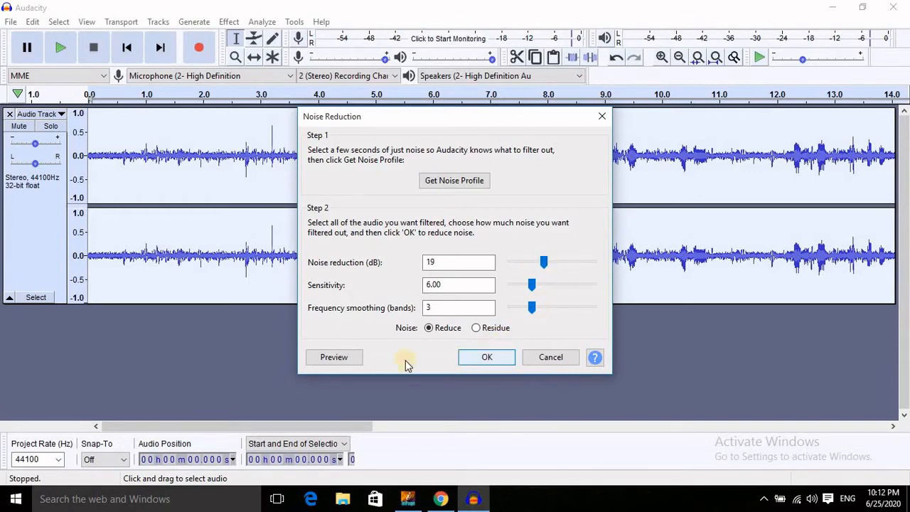
pyautogui.click(488, 357)
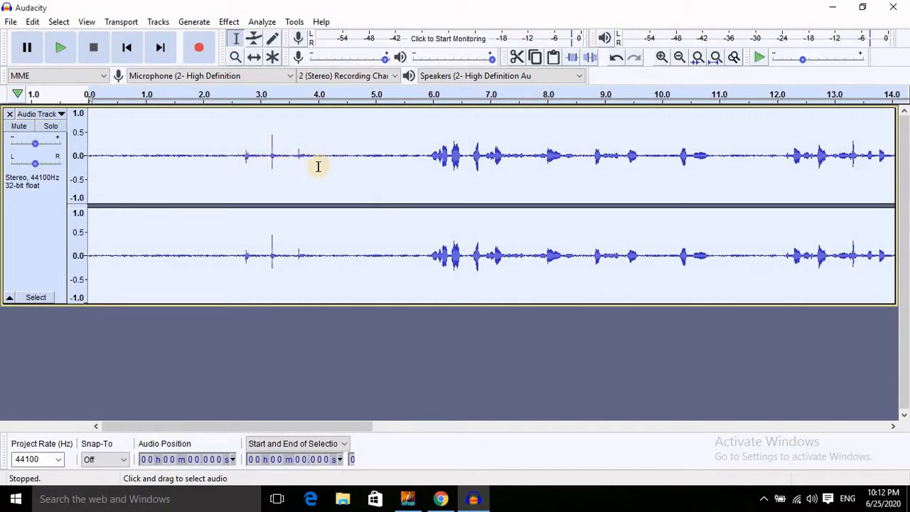
# Capture a new noise profile from the first 5.9 seconds or so of the filtered track.
pyautogui.moveTo(428, 158); pyautogui.dragTo(86, 135)
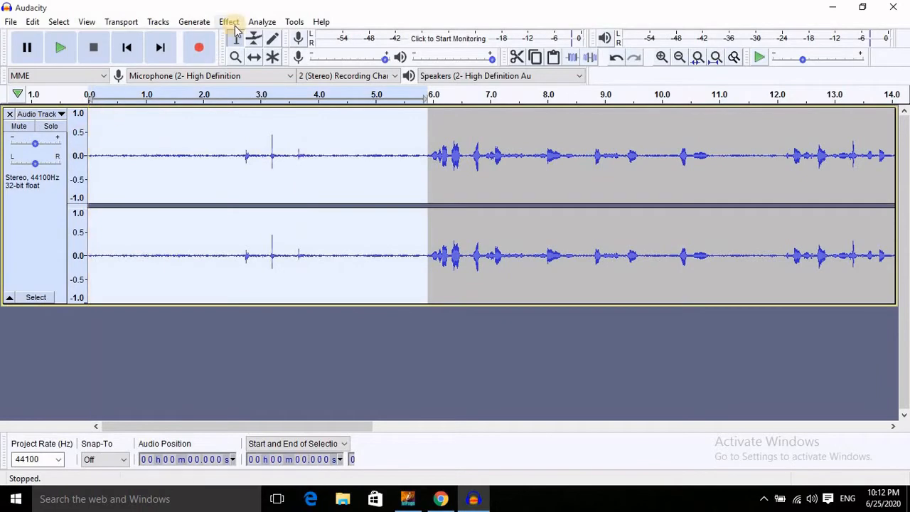
pyautogui.click(230, 22)
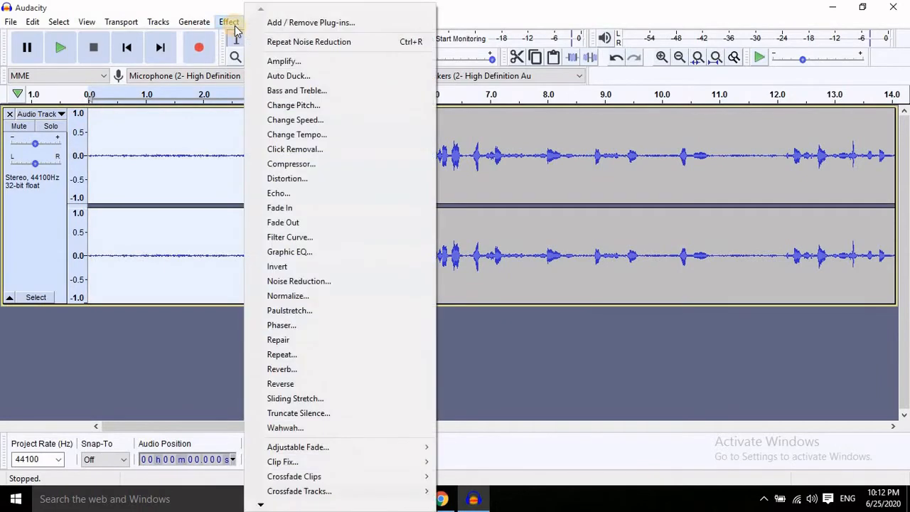
pyautogui.click(318, 285)
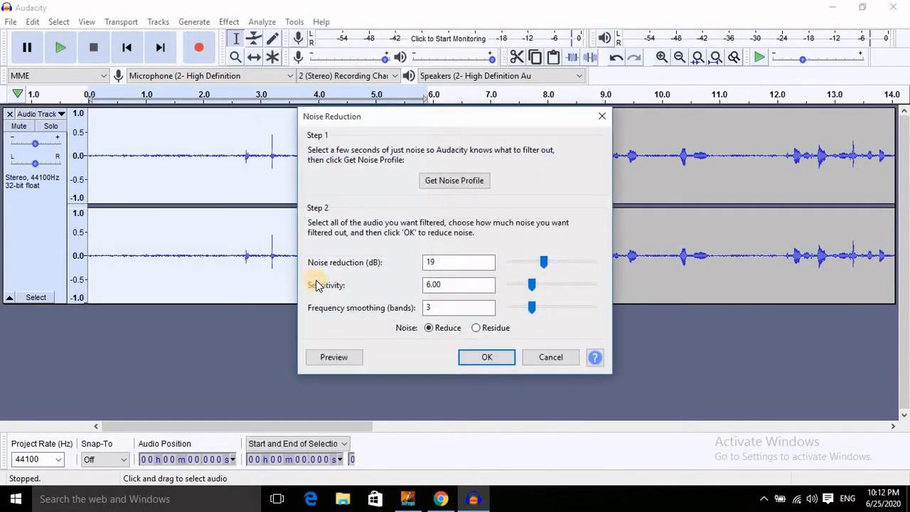
pyautogui.click(442, 180)
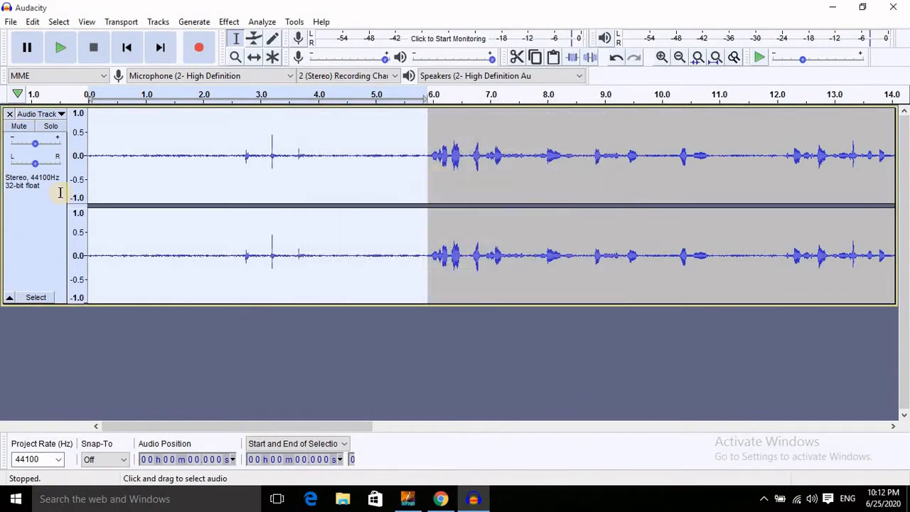
# Apply Noise Reduction to the entire track again with the noise reduction raised to 27 dB.
pyautogui.click(41, 231)
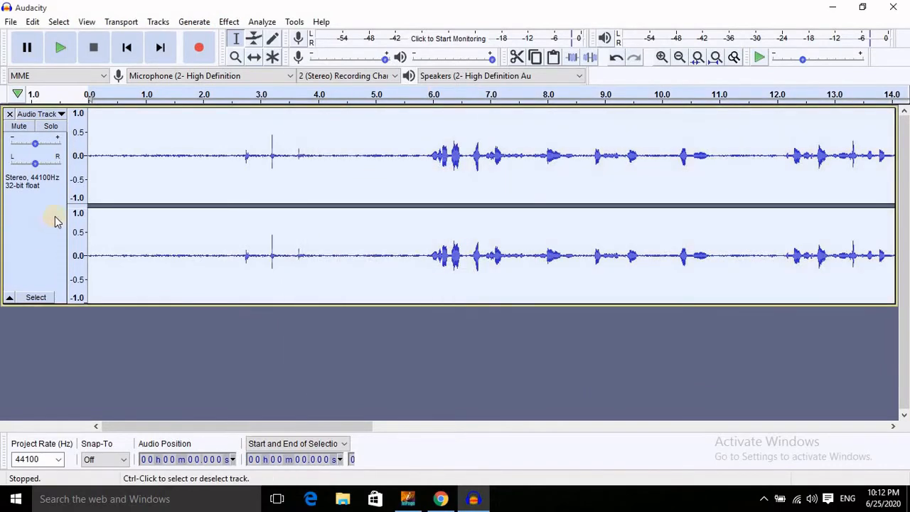
pyautogui.click(229, 22)
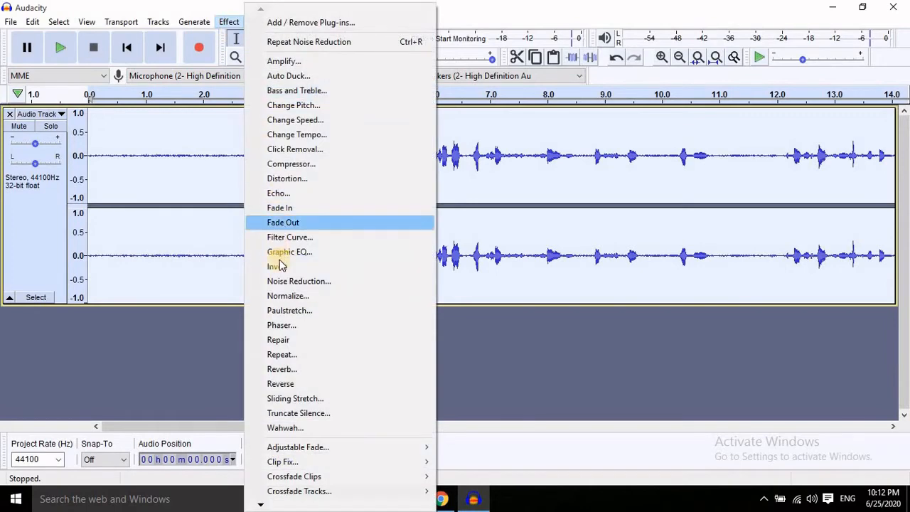
pyautogui.click(289, 282)
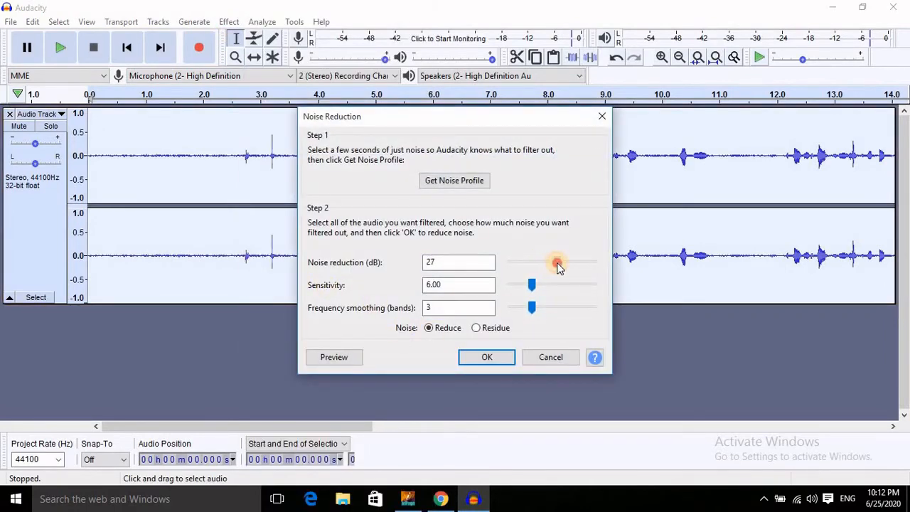
pyautogui.click(484, 358)
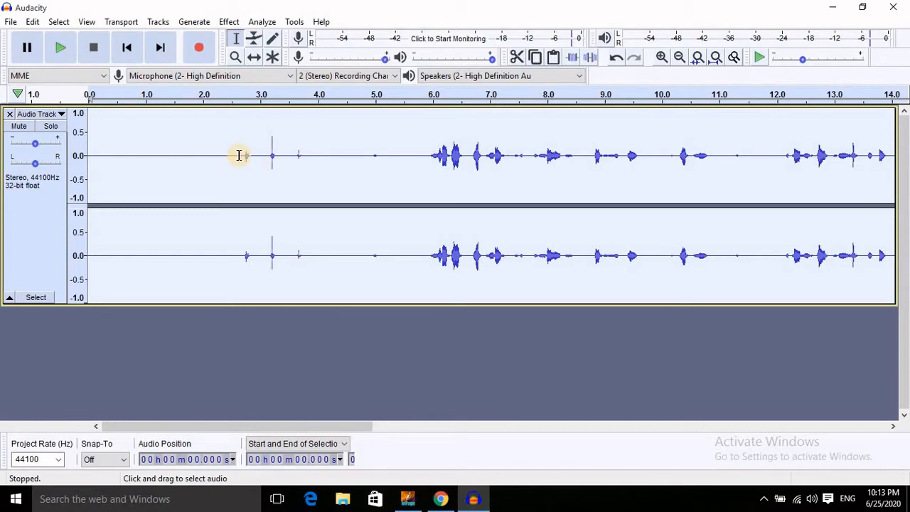
# Select the section with the leftover click noises, from about 2.4 to 3.9 seconds, and delete it.
pyautogui.moveTo(238, 155); pyautogui.dragTo(313, 158)
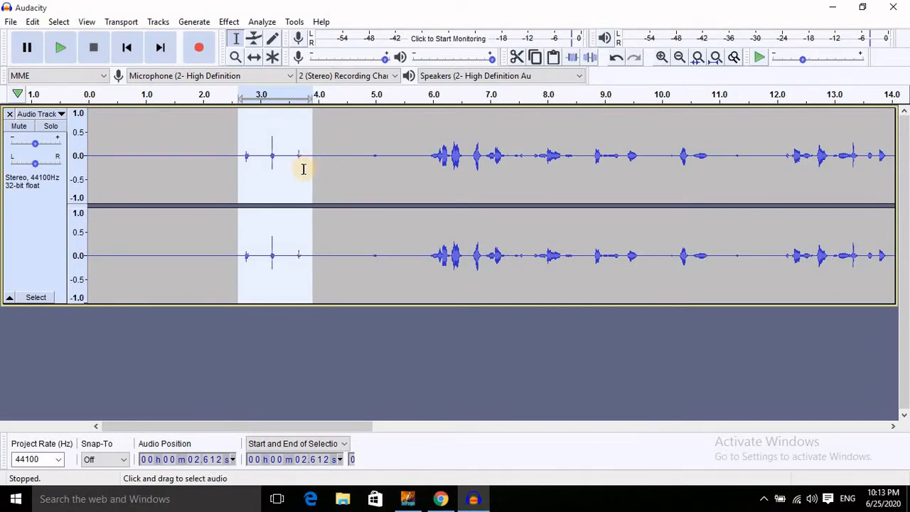
pyautogui.click(228, 155)
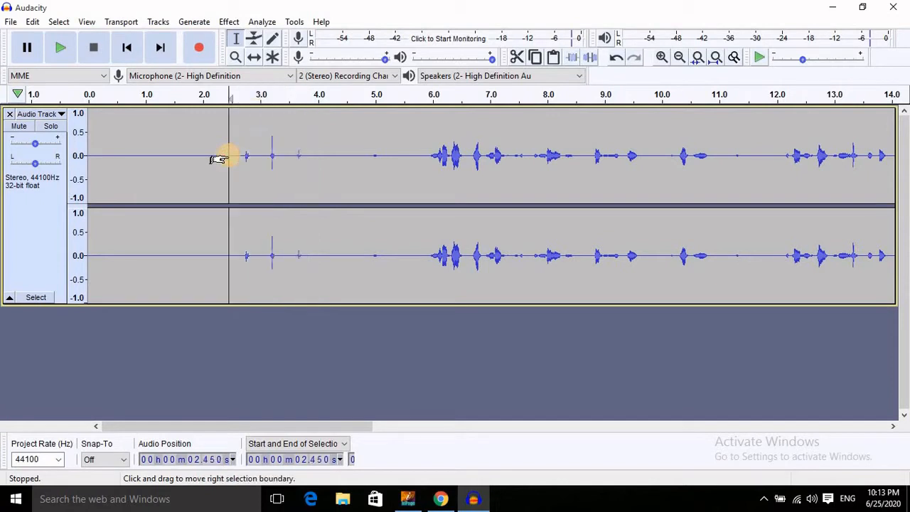
pyautogui.moveTo(226, 149); pyautogui.dragTo(313, 153)
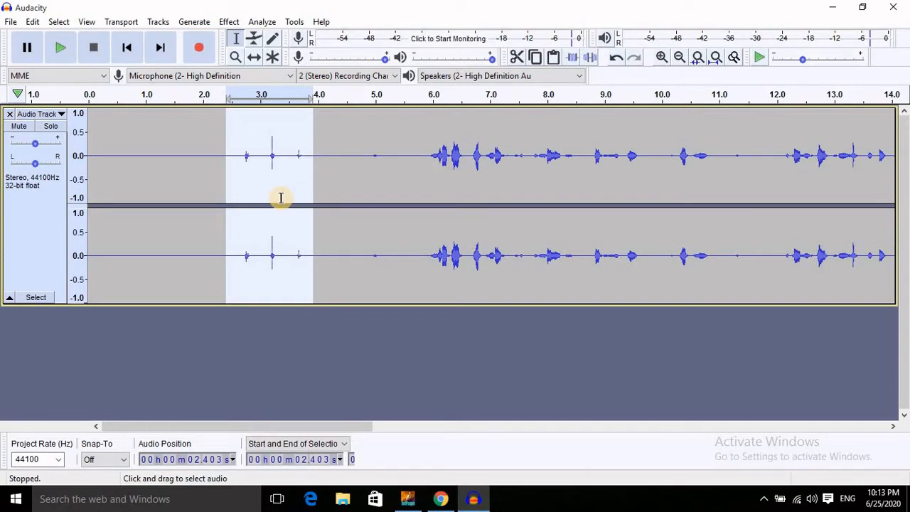
pyautogui.press('Delete')
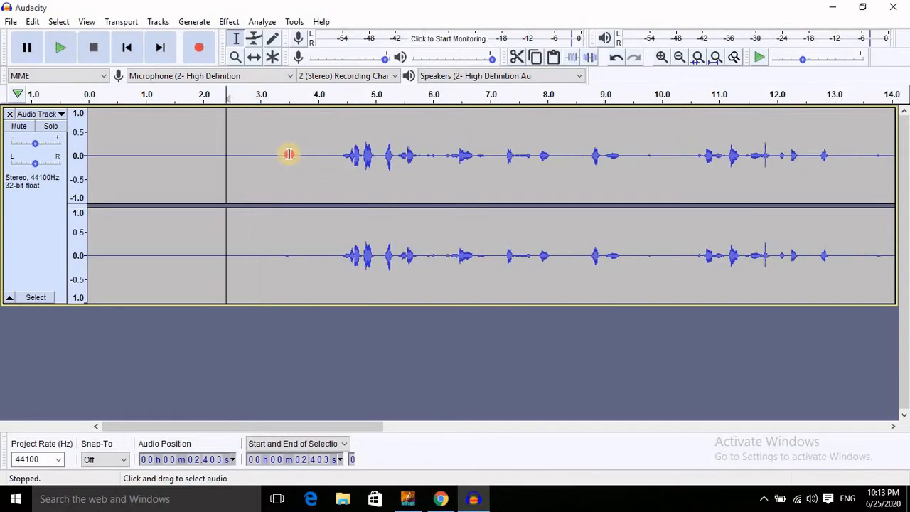
# Delete the tiny noise between about 3.3 and 3.7 seconds and the silent first 2.9 seconds or so of the track.
pyautogui.moveTo(278, 154); pyautogui.dragTo(301, 154)
pyautogui.press('Delete')
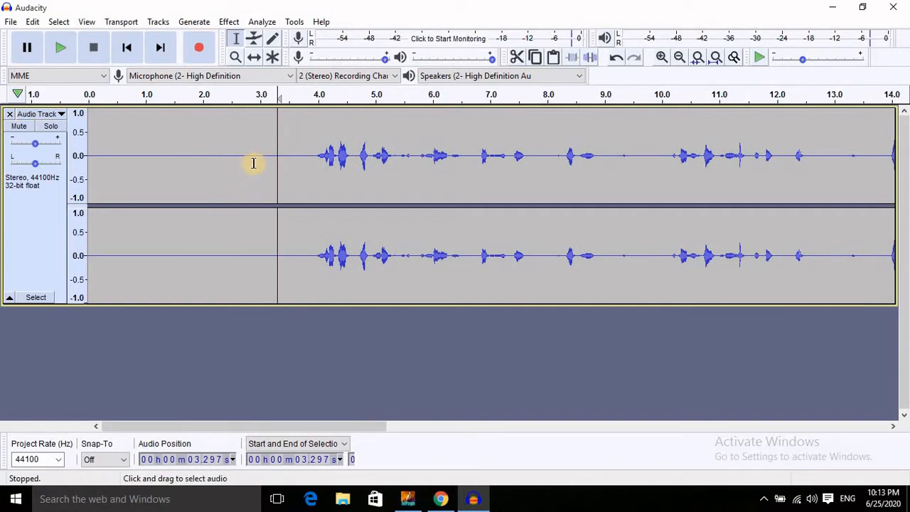
pyautogui.moveTo(253, 163); pyautogui.dragTo(76, 153)
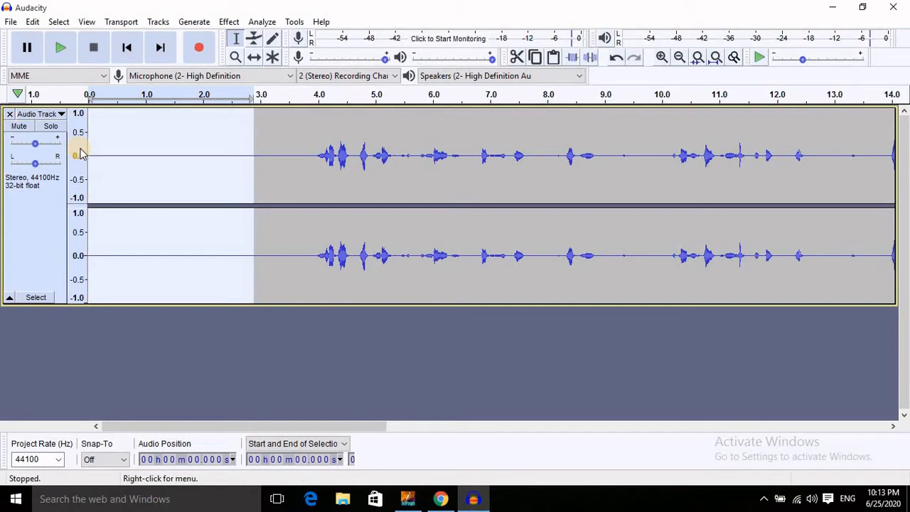
pyautogui.press('Delete')
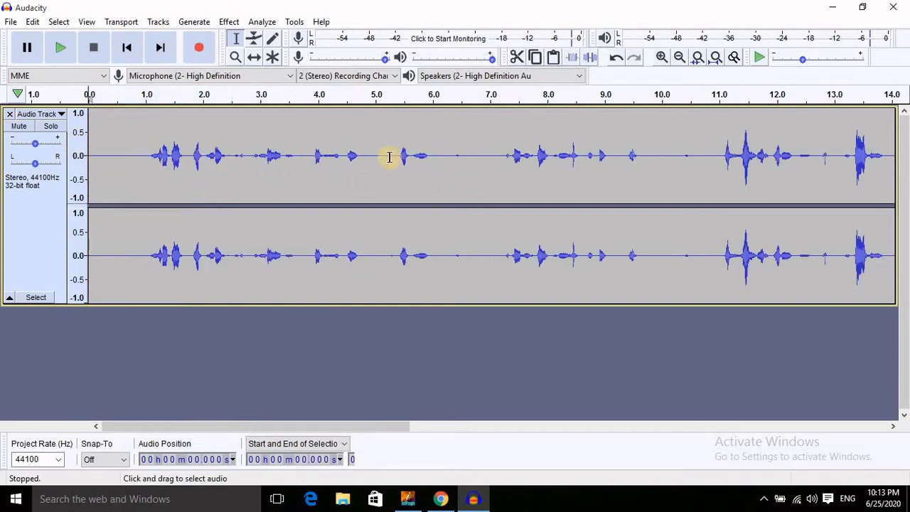
# Delete the tiny leftover noises at about 5.2 to 5.4, 6.0 to 6.4 and 9.5 to 10.2 seconds, one after another.
pyautogui.moveTo(396, 156); pyautogui.dragTo(387, 156)
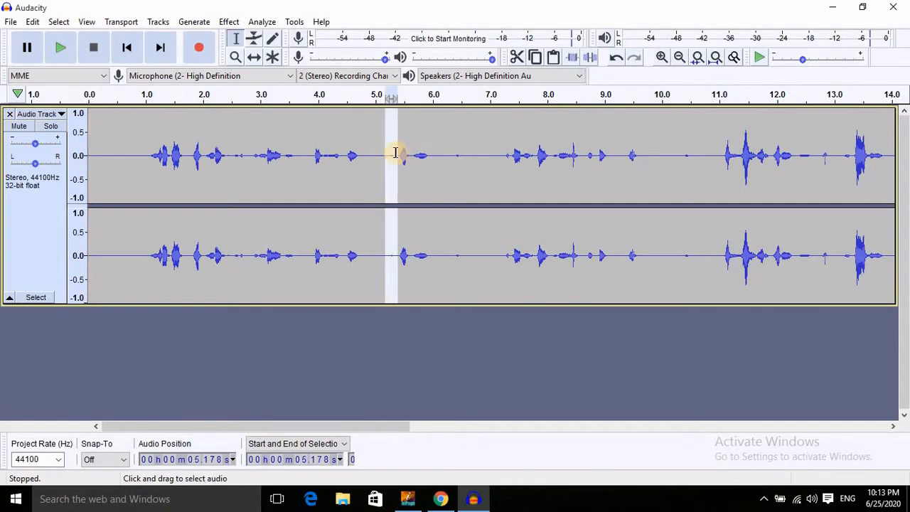
pyautogui.press('Delete')
pyautogui.moveTo(436, 158); pyautogui.dragTo(455, 158)
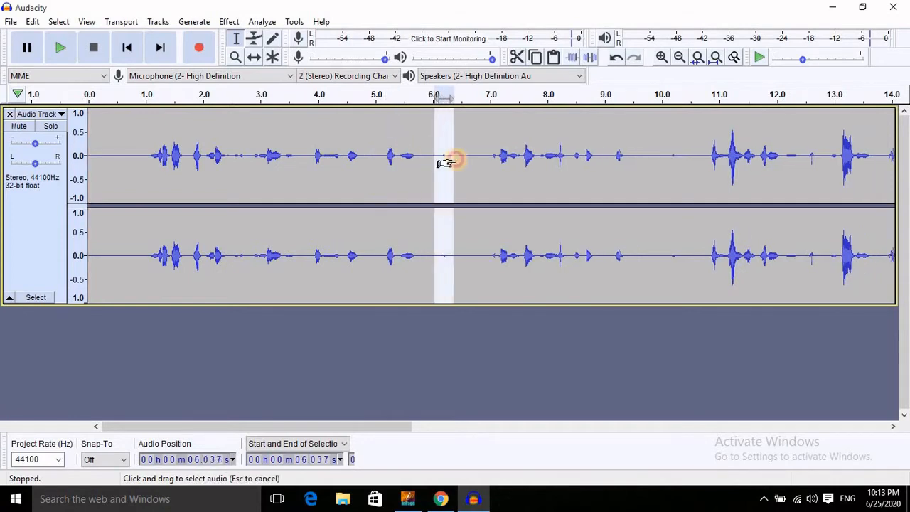
pyautogui.press('Delete')
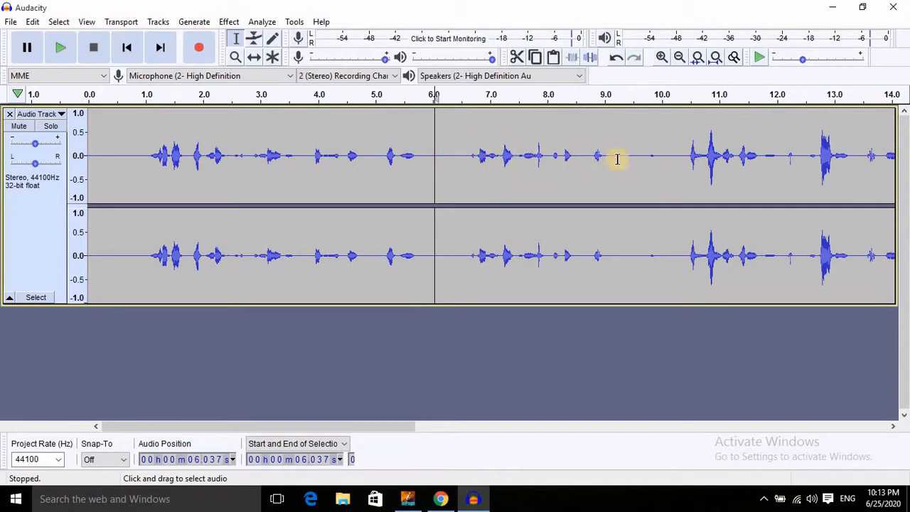
pyautogui.moveTo(633, 159); pyautogui.dragTo(675, 161)
pyautogui.press('Delete')
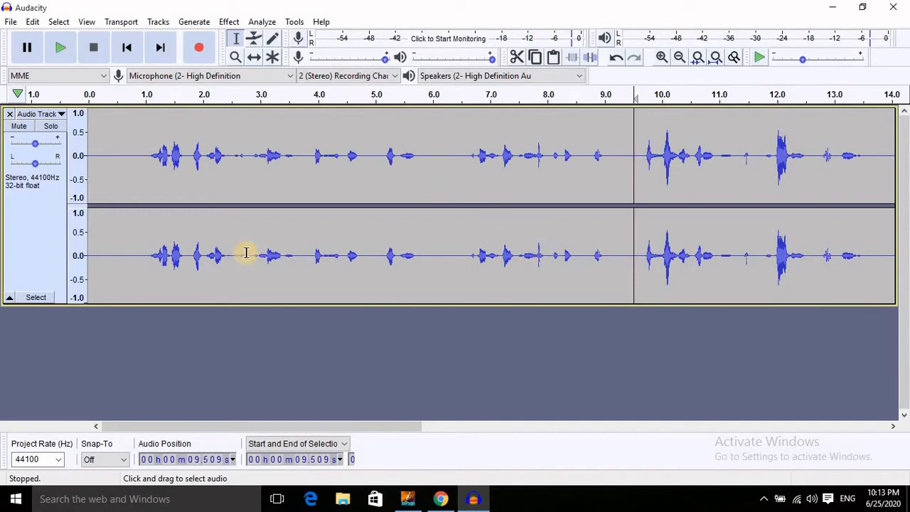
# Pan the audio track slightly to the right and play it back from about 0.45 seconds.
pyautogui.click(112, 163)
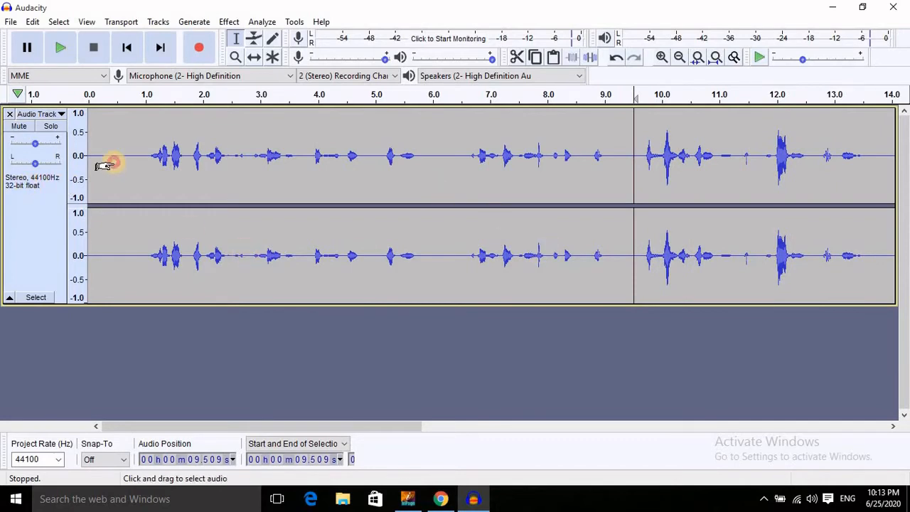
pyautogui.click(38, 164)
pyautogui.moveTo(44, 169); pyautogui.dragTo(45, 164)
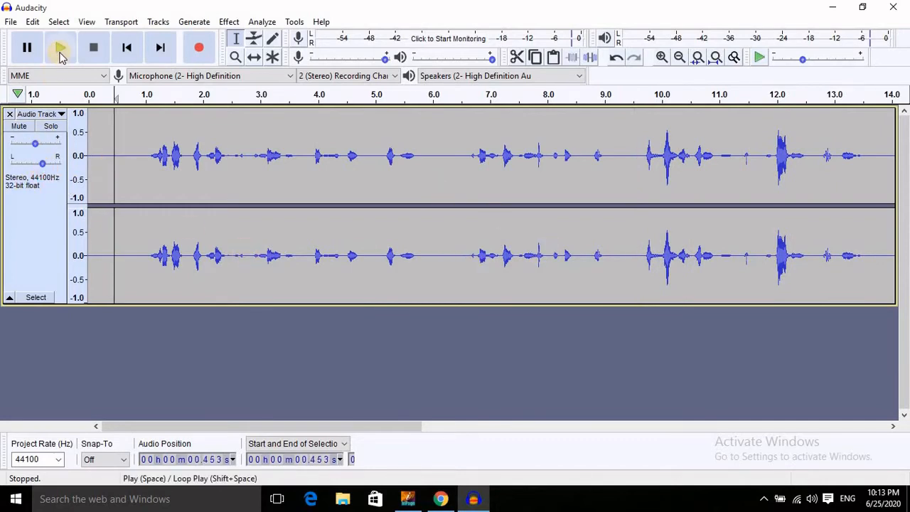
pyautogui.click(61, 50)
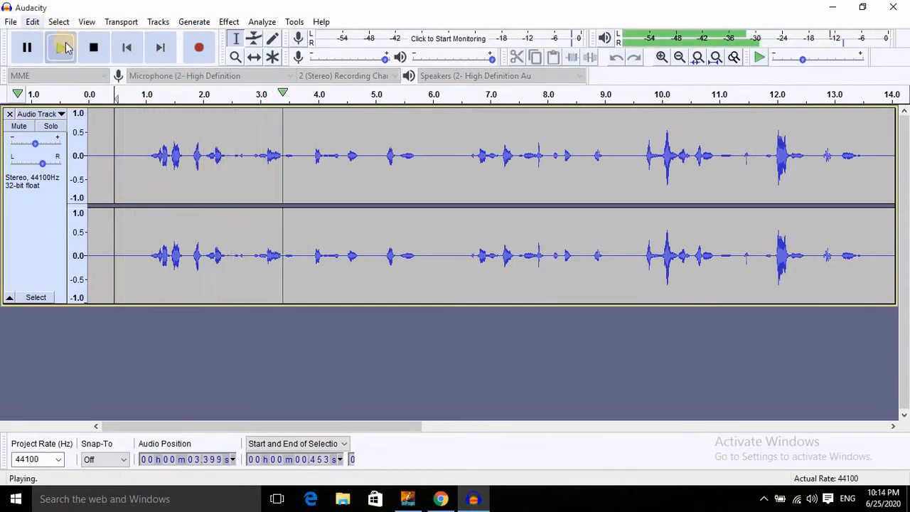
pyautogui.click(91, 50)
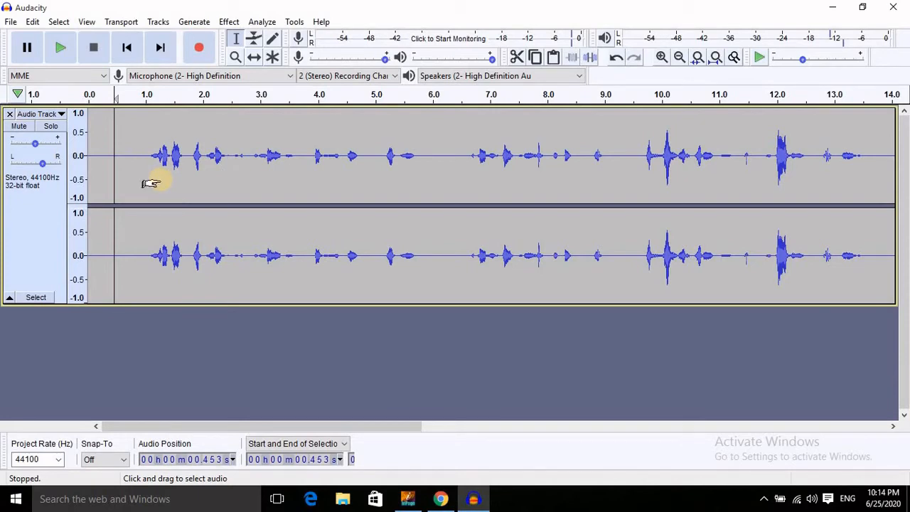
# Apply the Compressor to the entire track with threshold -12 dB, noise floor -40 dB, ratio 2:1 and make-up gain for 0 dB.
pyautogui.hotkey('ctrl', 'a')
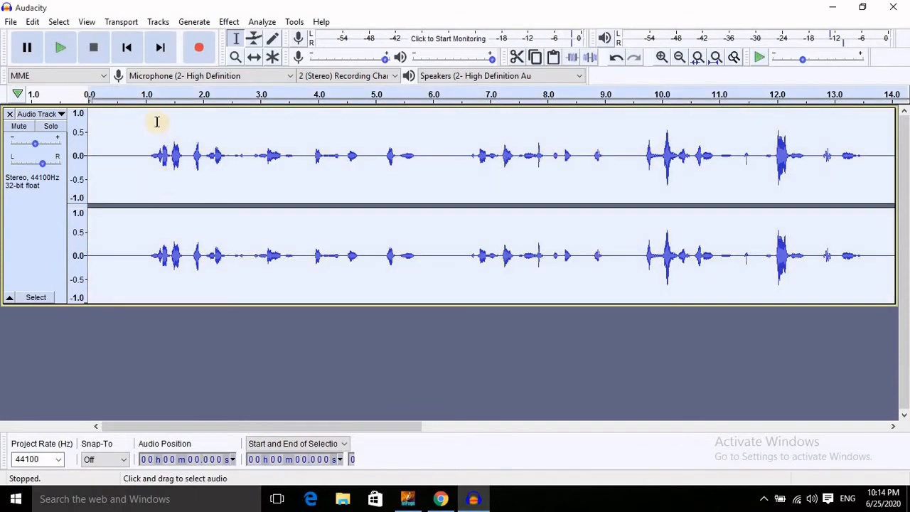
pyautogui.click(229, 22)
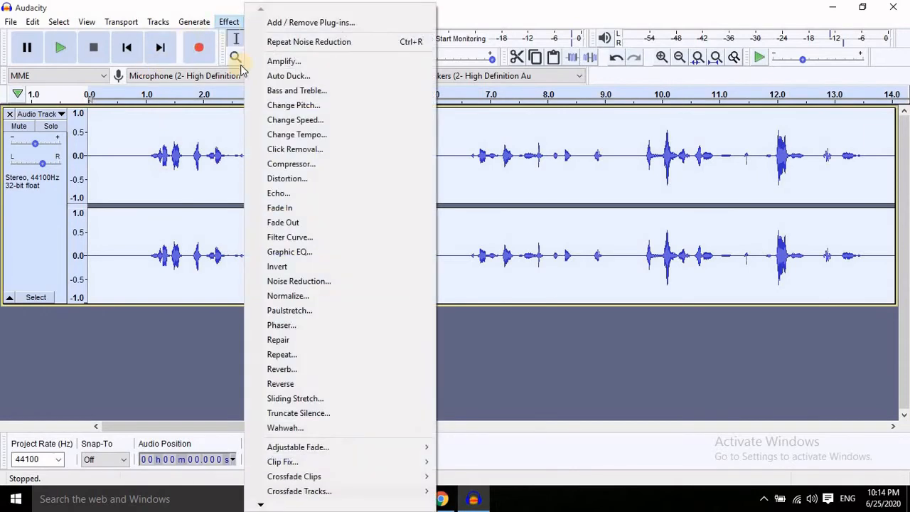
pyautogui.click(293, 164)
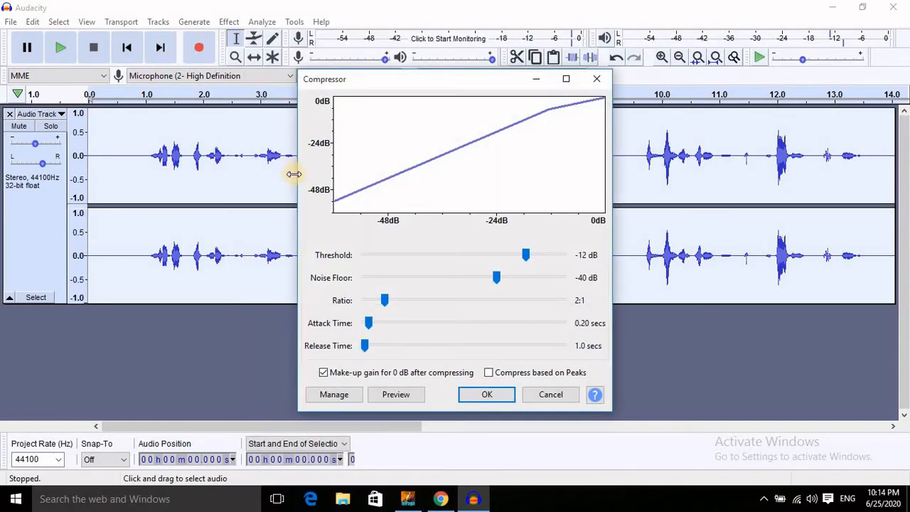
pyautogui.click(487, 398)
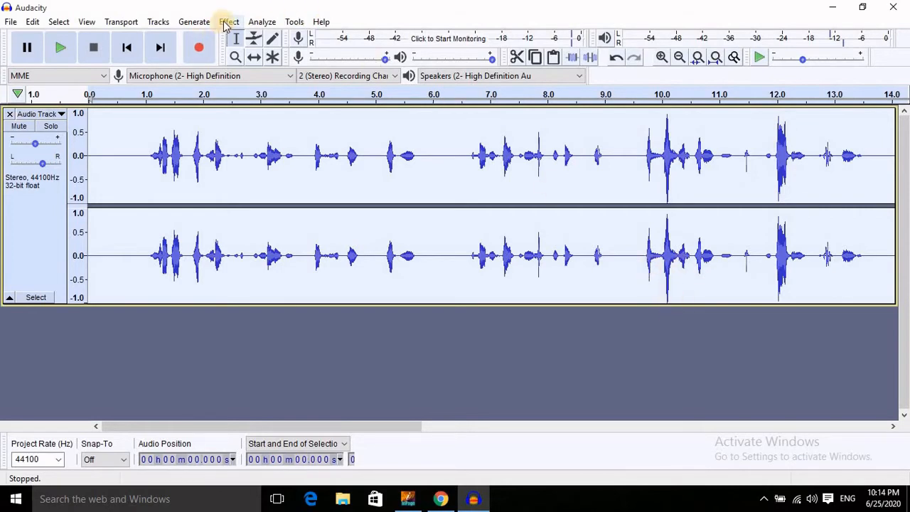
# Normalize the entire track to a peak amplitude of -1.0 dB with DC offset removal, and play back the result.
pyautogui.click(139, 189)
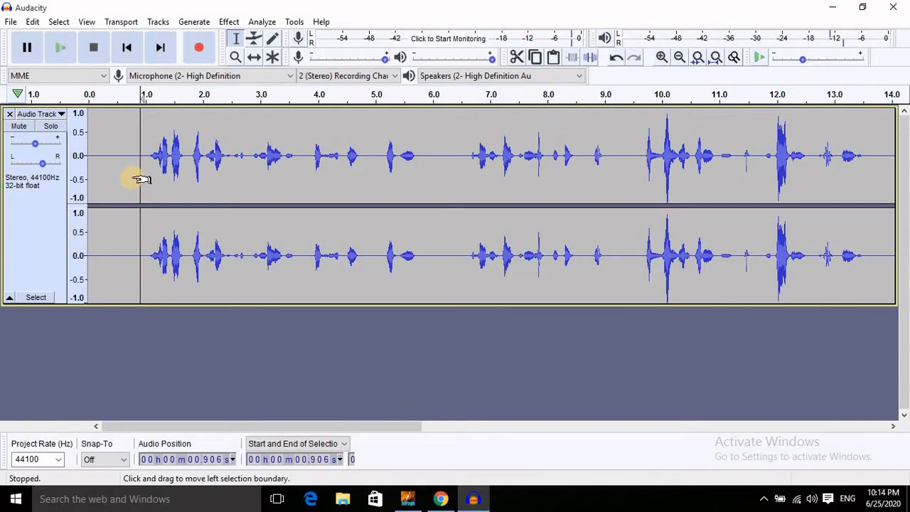
pyautogui.doubleClick(138, 179)
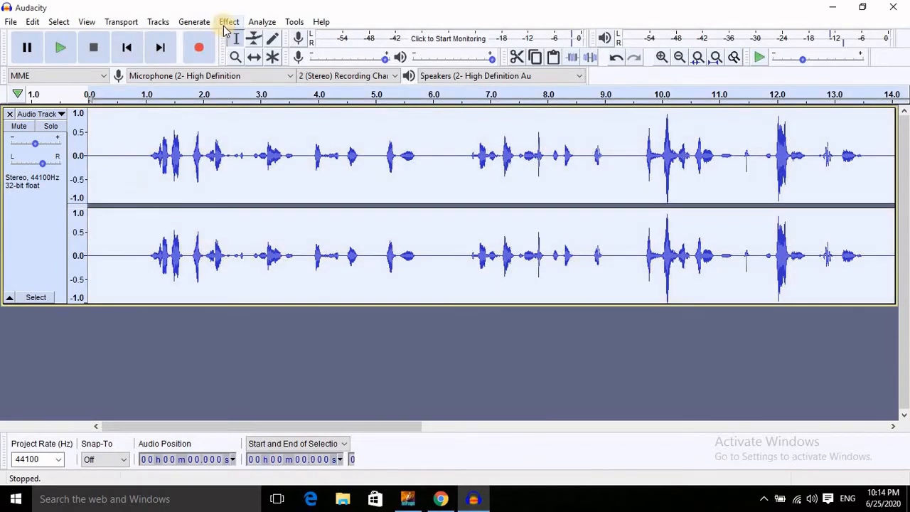
pyautogui.click(227, 23)
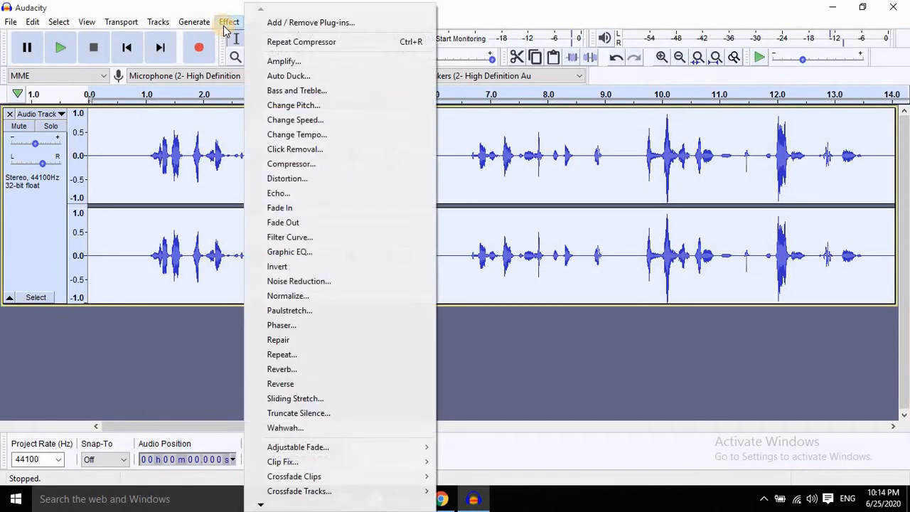
pyautogui.click(282, 297)
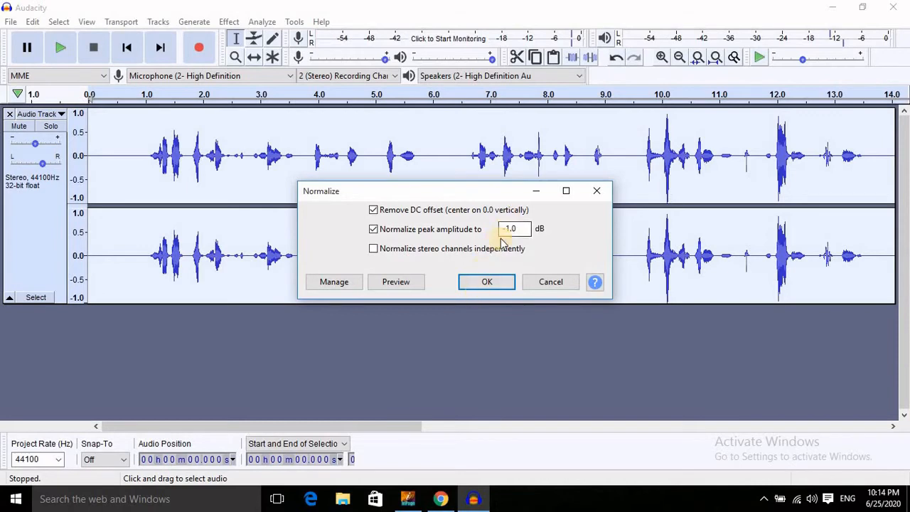
pyautogui.click(489, 283)
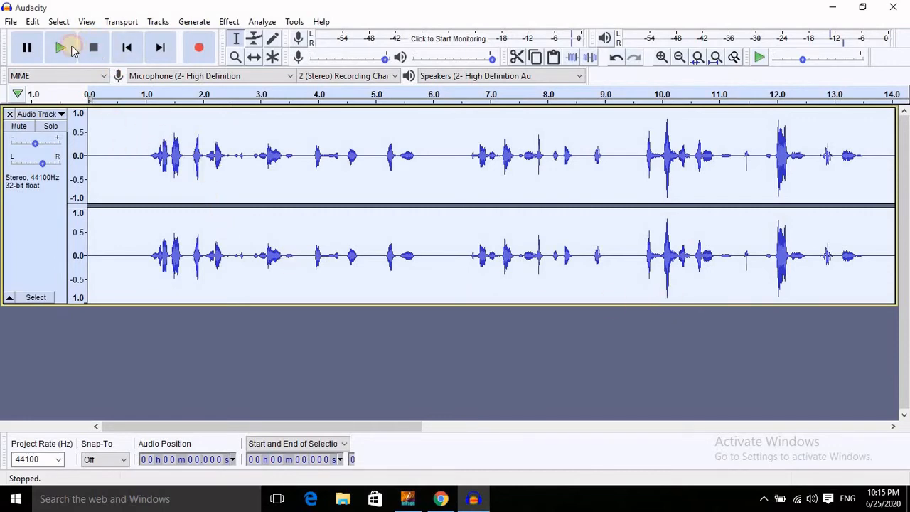
pyautogui.click(63, 47)
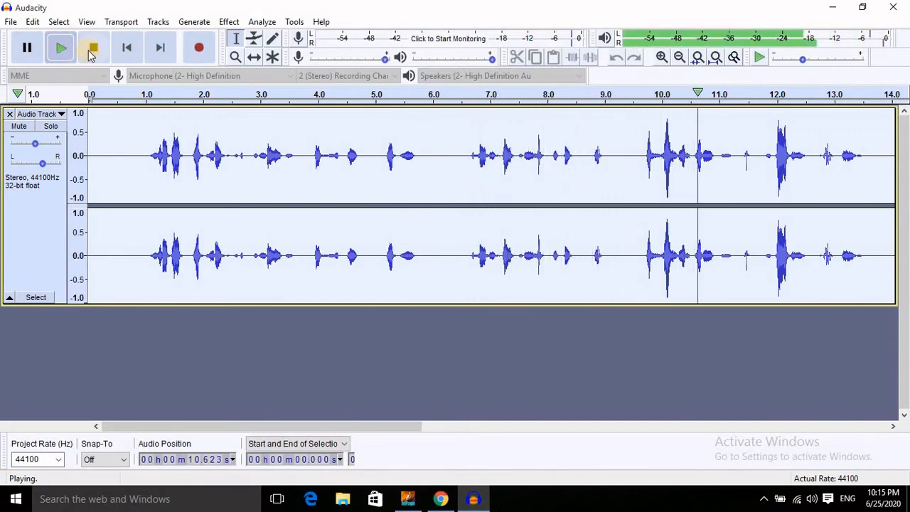
pyautogui.click(93, 47)
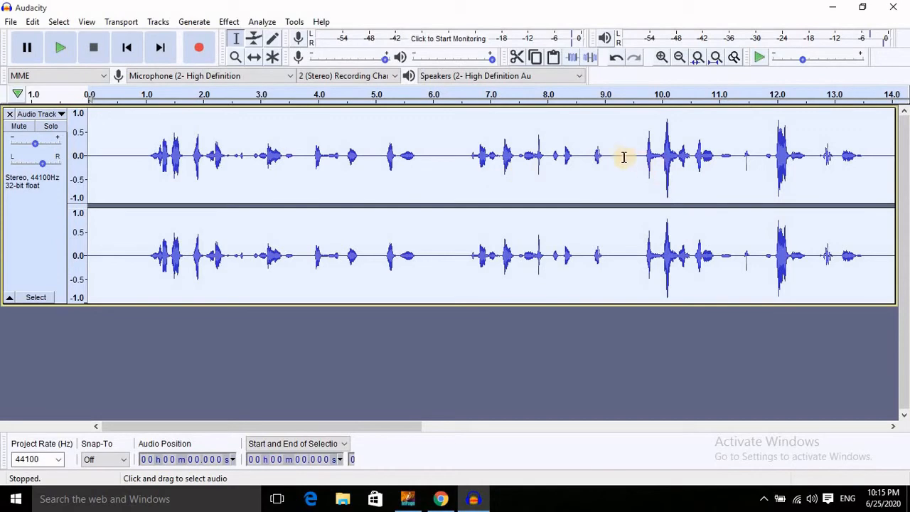
# Delete roughly the first 9.3 seconds of the track and listen to the remaining recording.
pyautogui.moveTo(624, 157); pyautogui.dragTo(83, 139)
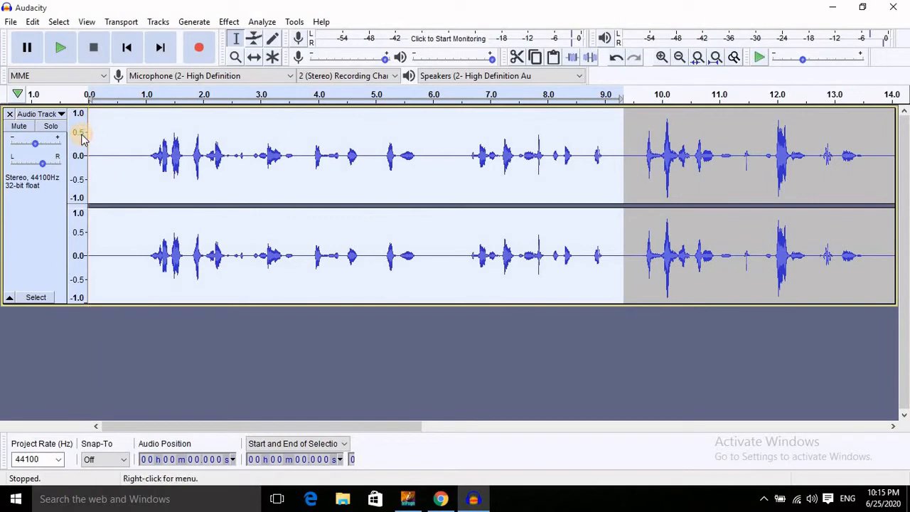
pyautogui.press('Delete')
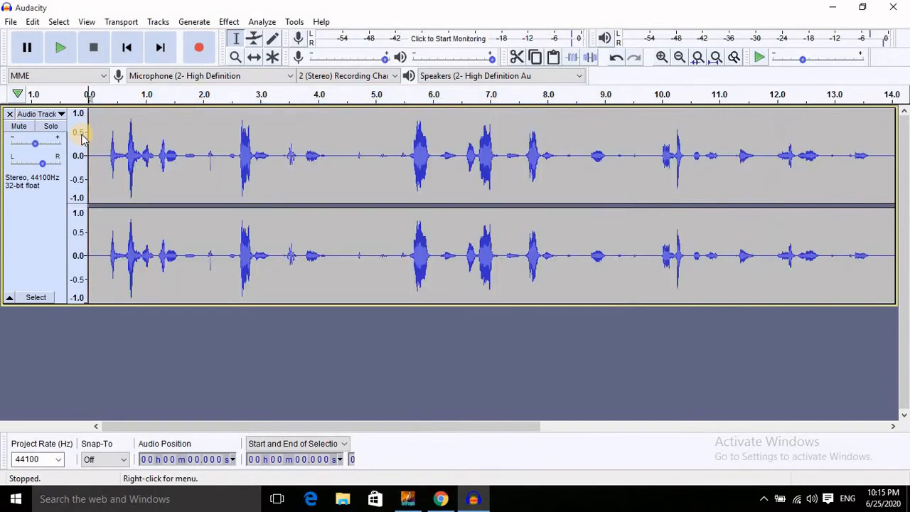
pyautogui.click(59, 48)
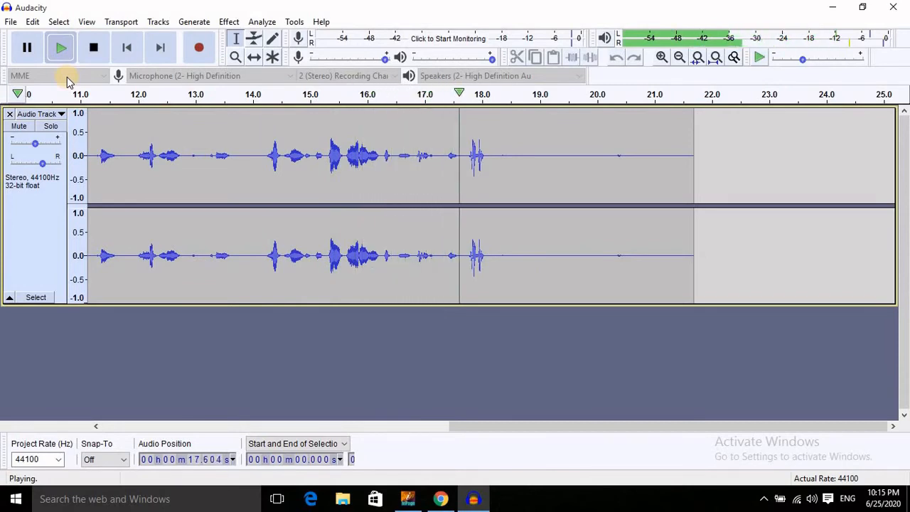
pyautogui.click(93, 47)
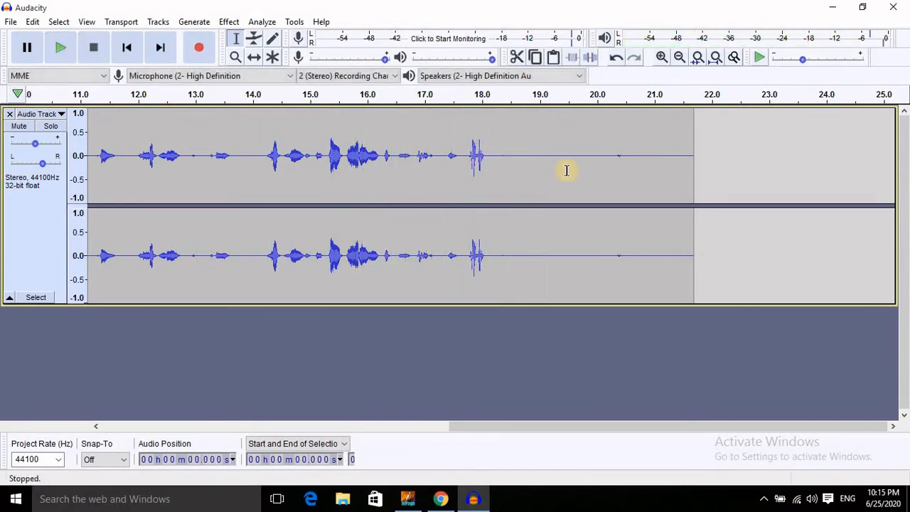
# Delete the noise burst at about 17.7 to 18.1 seconds and the two tiny noises between the words near 13 seconds.
pyautogui.moveTo(465, 159); pyautogui.dragTo(487, 161)
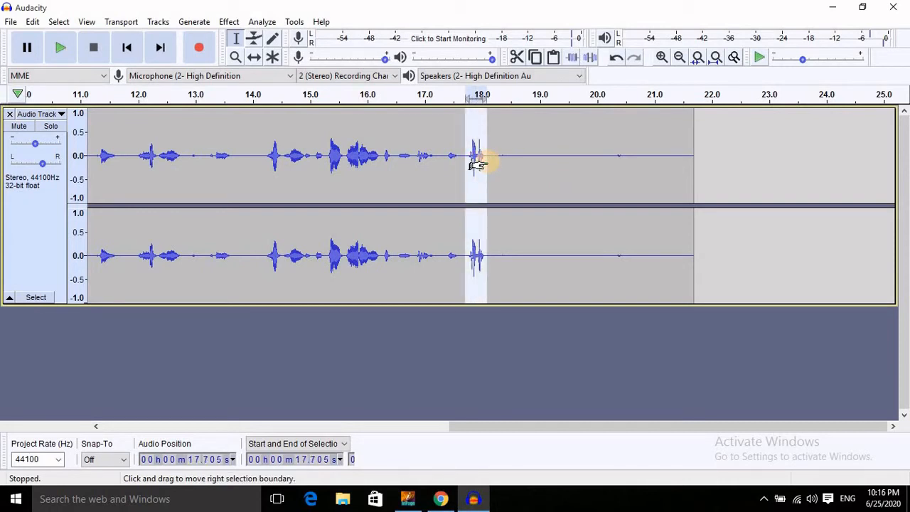
pyautogui.press('Delete')
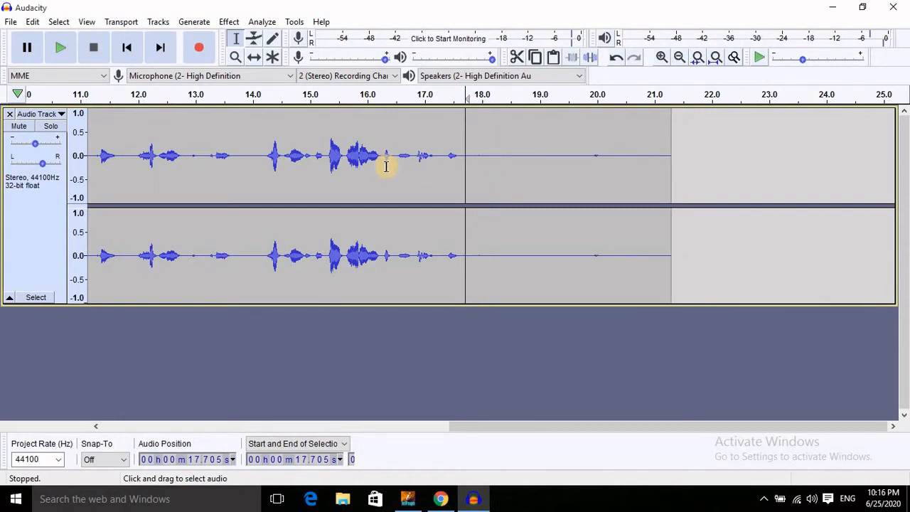
pyautogui.moveTo(201, 155); pyautogui.dragTo(189, 155)
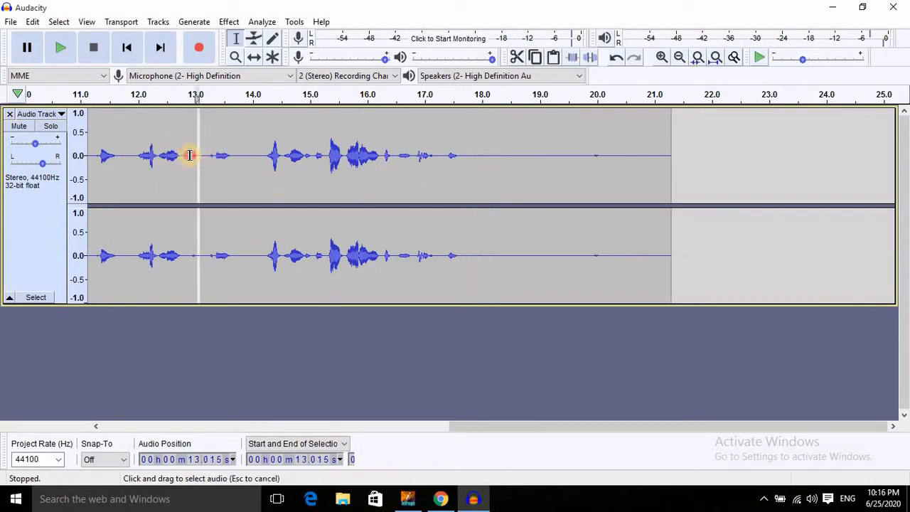
pyautogui.press('Delete')
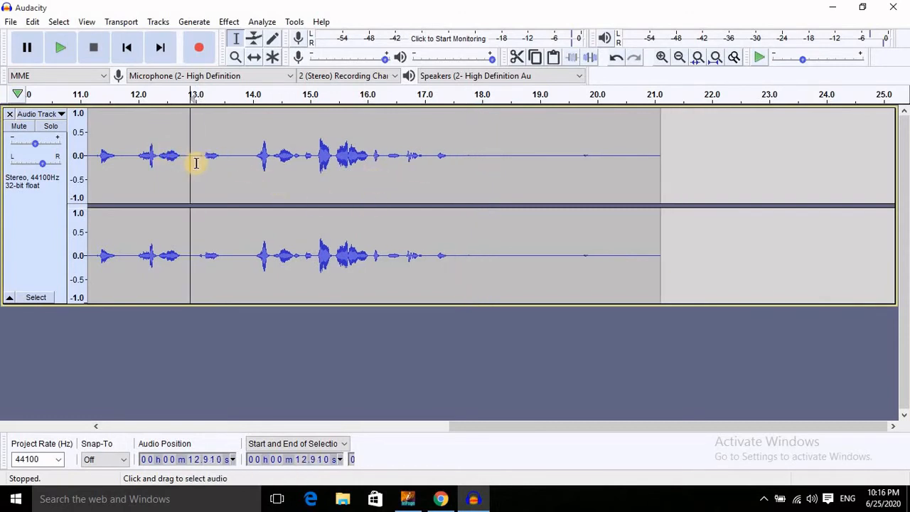
pyautogui.moveTo(199, 154); pyautogui.dragTo(205, 154)
pyautogui.press('Delete')
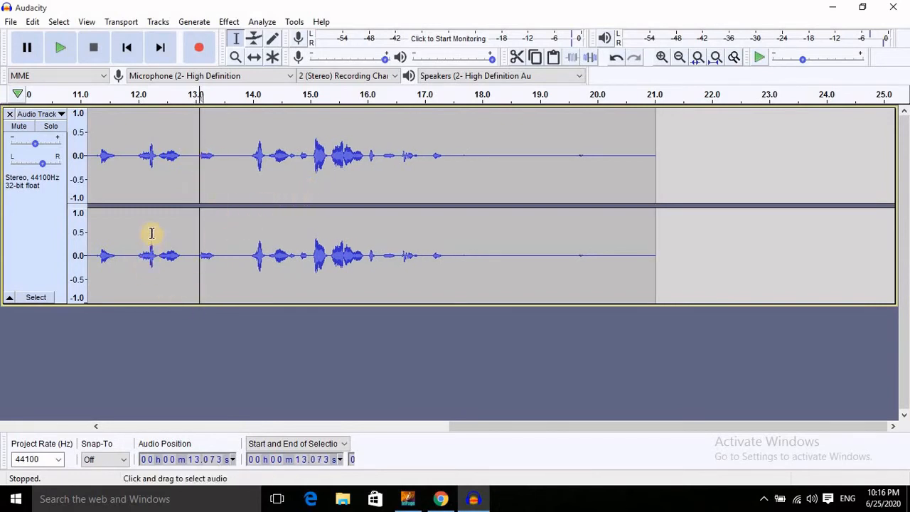
# Apply the Echo effect to the entire track with a delay time of 0.1 seconds and a decay factor of 0.1, and play back the result.
pyautogui.moveTo(451, 426); pyautogui.dragTo(110, 375)
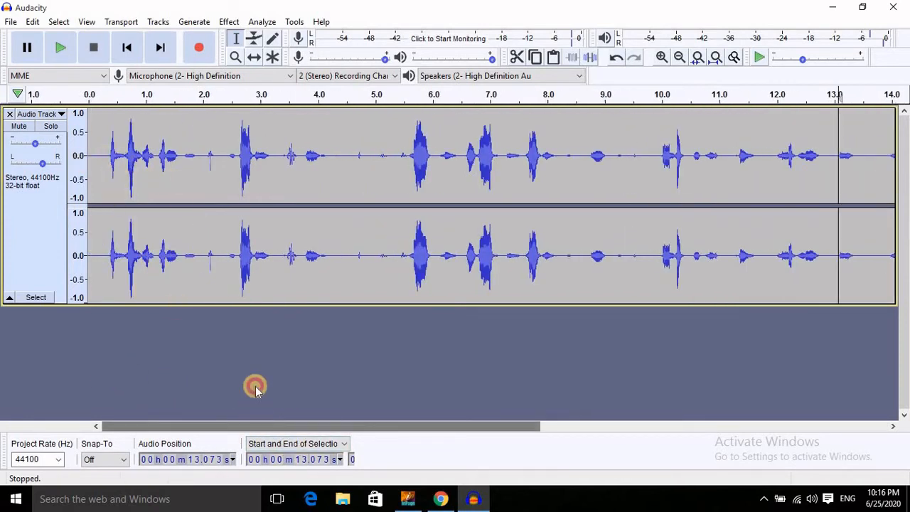
pyautogui.click(92, 151)
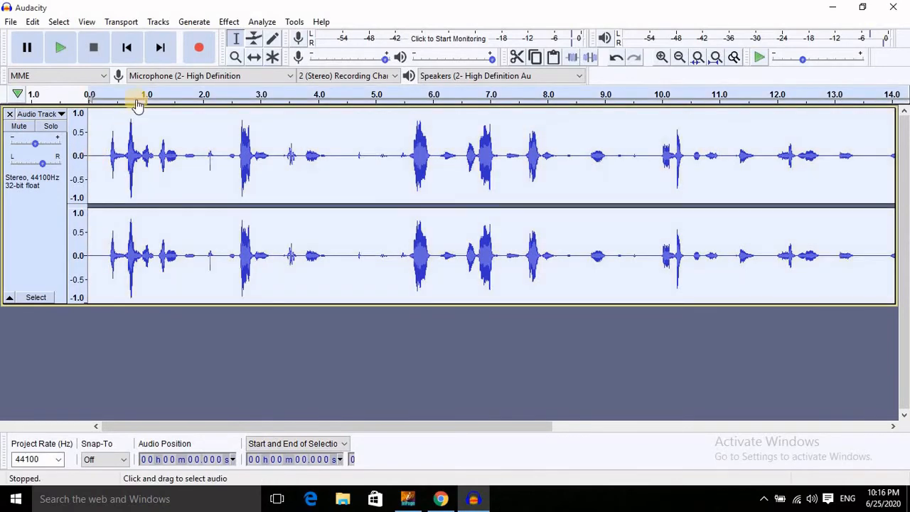
pyautogui.click(230, 22)
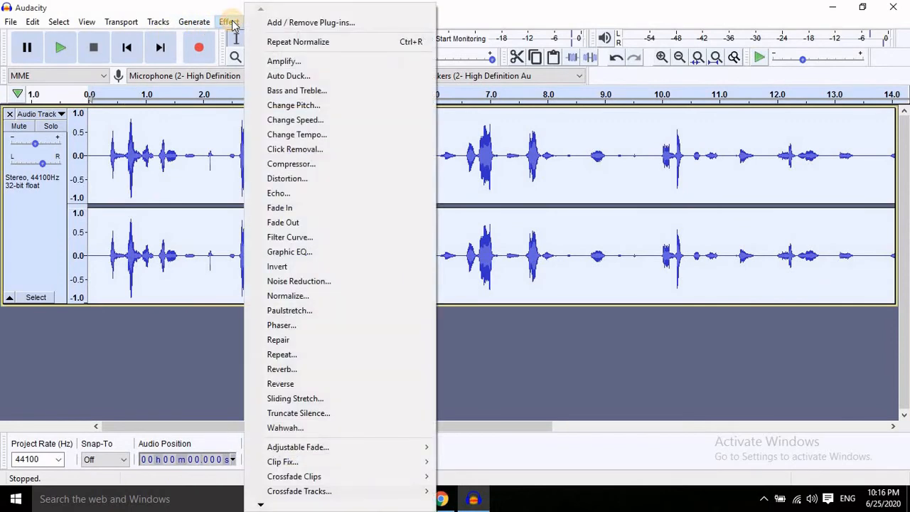
pyautogui.click(282, 194)
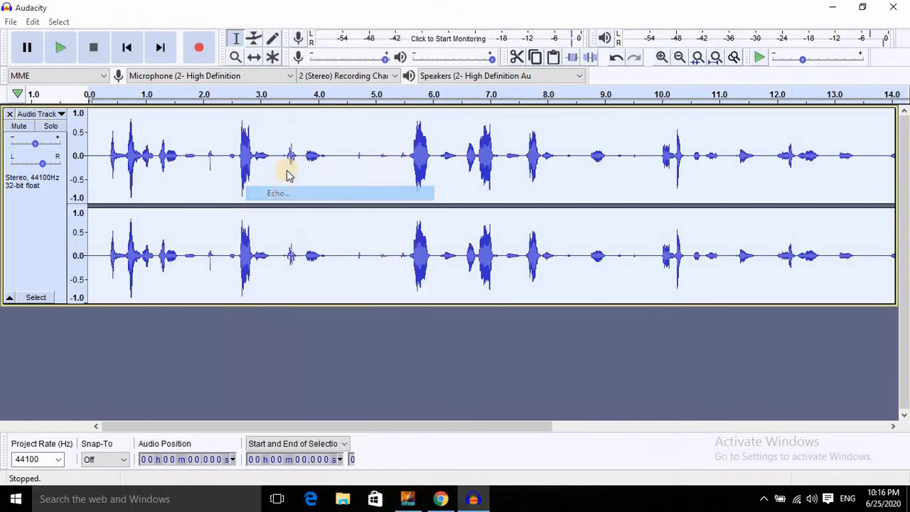
pyautogui.click(494, 219)
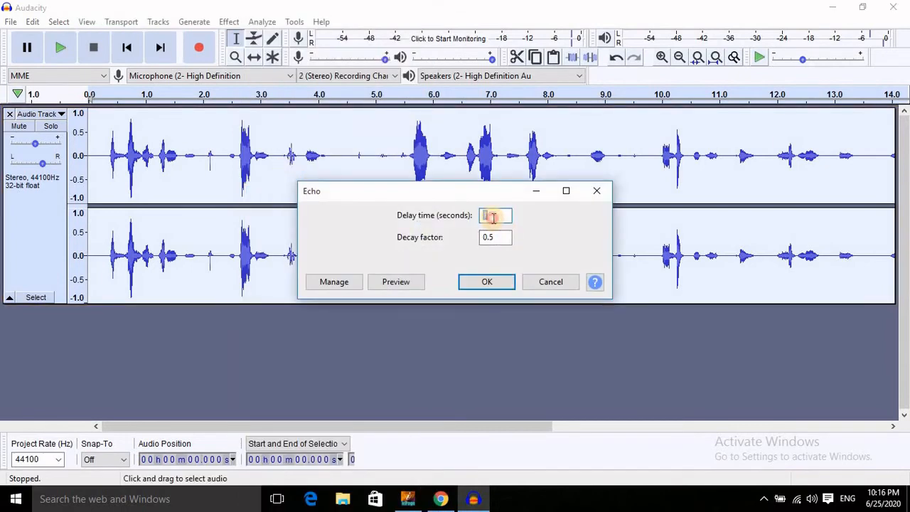
pyautogui.press('BackSpace')
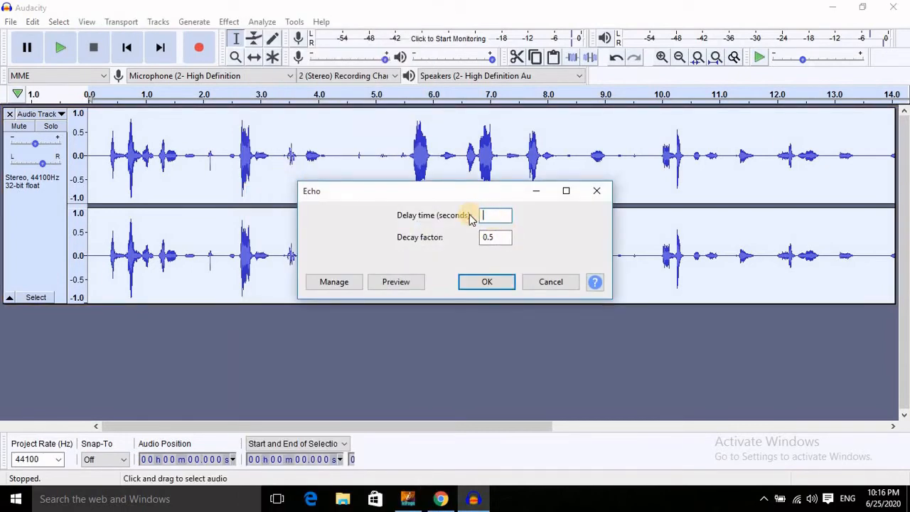
pyautogui.write('0.')
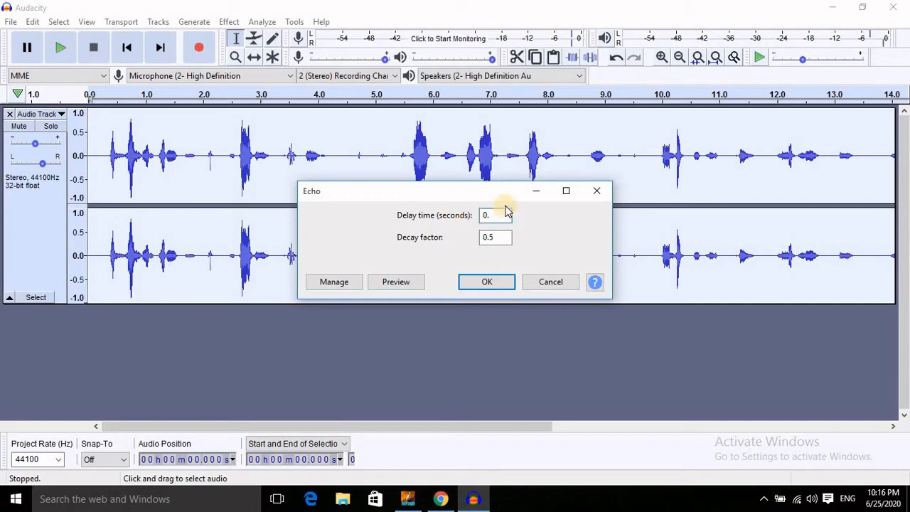
pyautogui.write('1')
pyautogui.moveTo(498, 237); pyautogui.dragTo(463, 237)
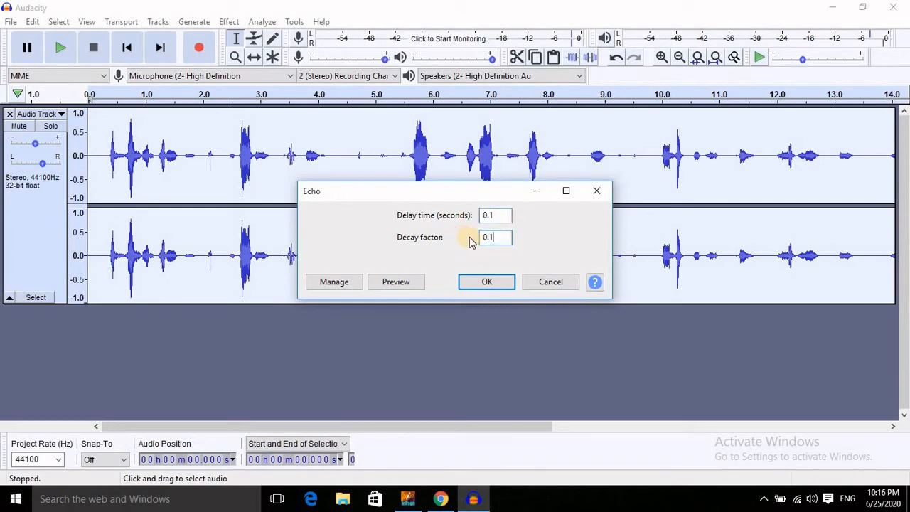
pyautogui.write('0.1')
pyautogui.click(489, 281)
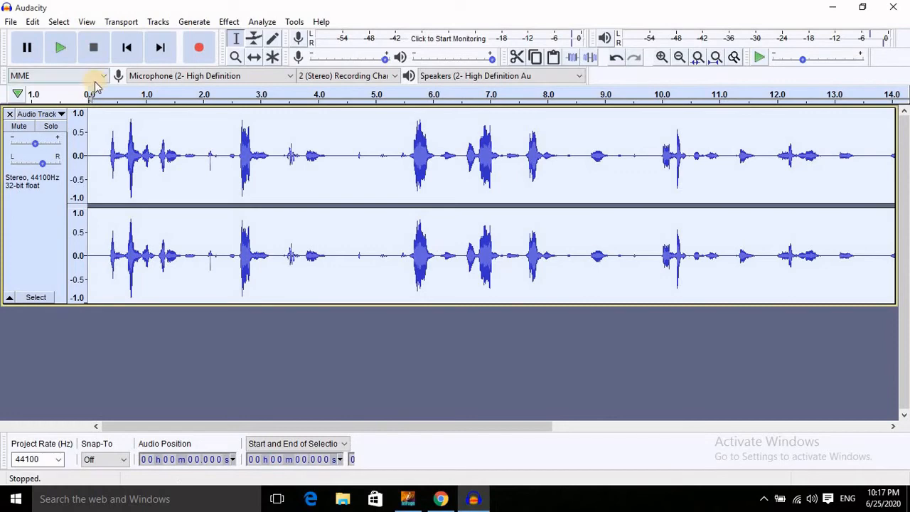
pyautogui.click(62, 47)
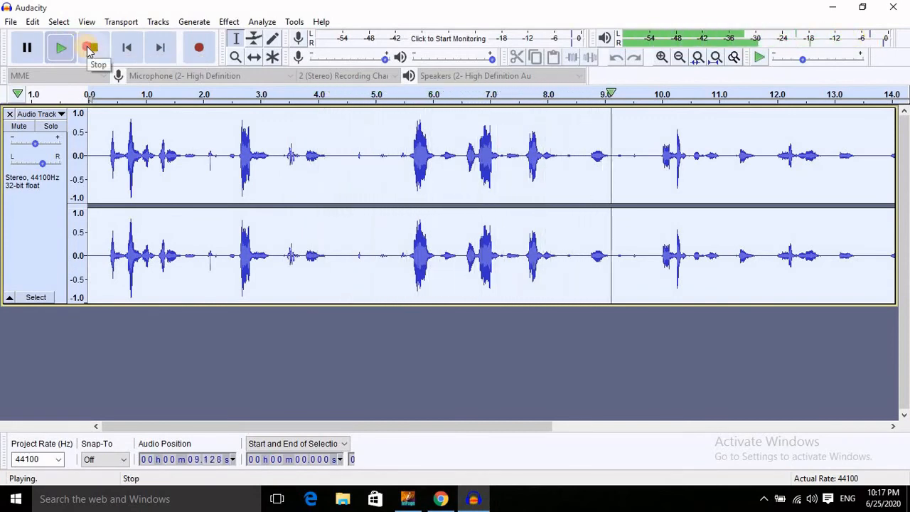
pyautogui.click(90, 48)
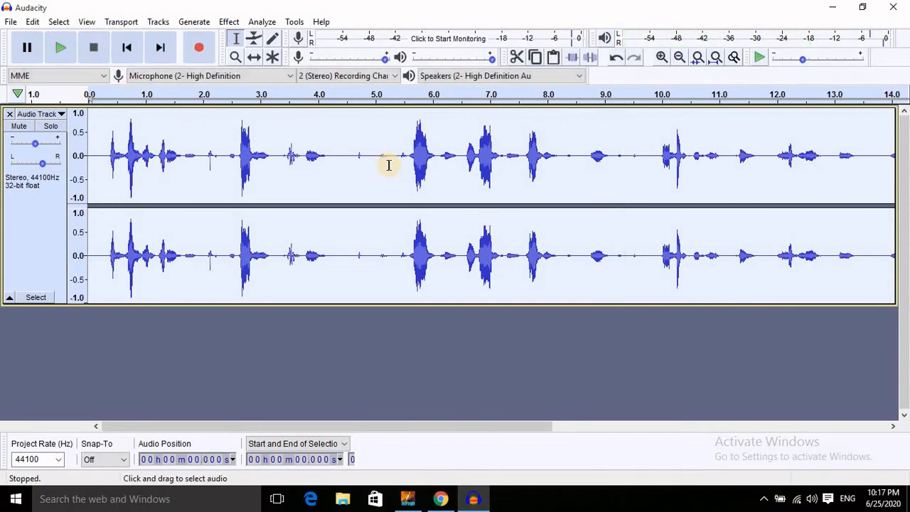
# Delete the faint noises between the words at about 4.5 to 5.2 seconds and at about 8.4 to 8.9 seconds.
pyautogui.moveTo(390, 161); pyautogui.dragTo(348, 168)
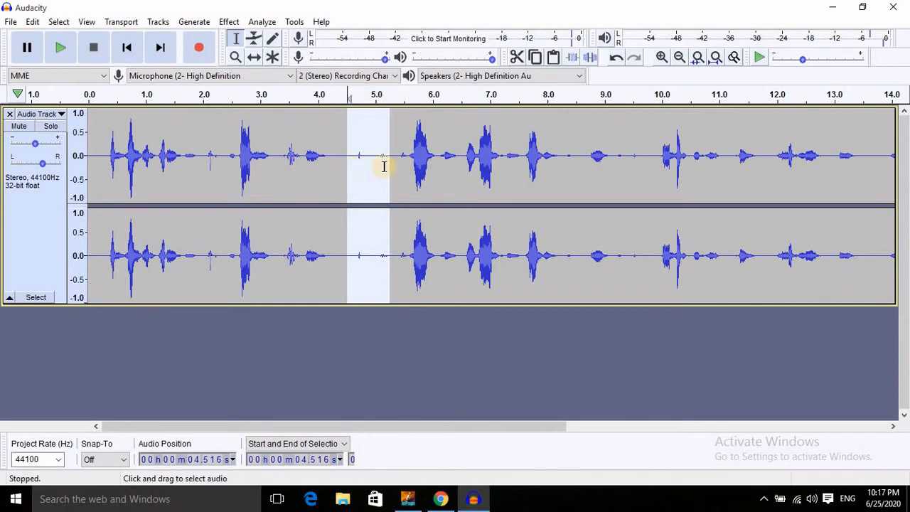
pyautogui.press('Delete')
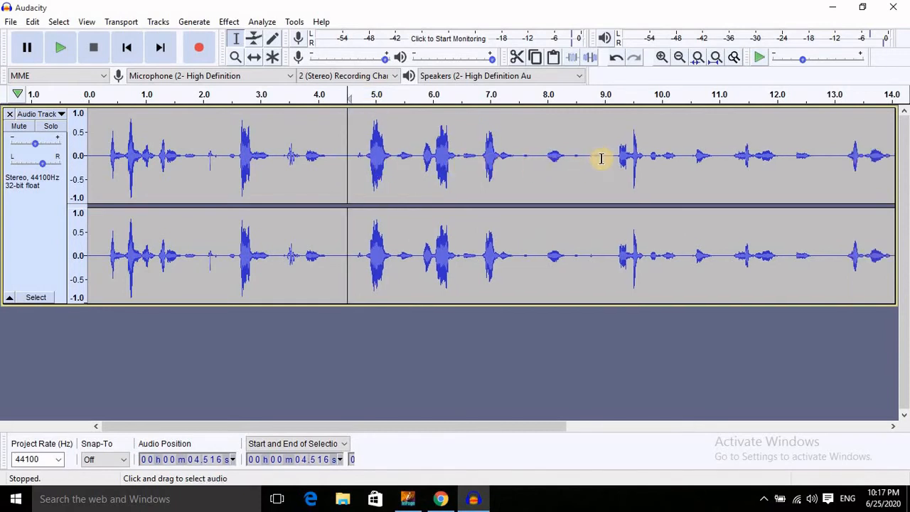
pyautogui.moveTo(598, 157); pyautogui.dragTo(572, 158)
pyautogui.press('Delete')
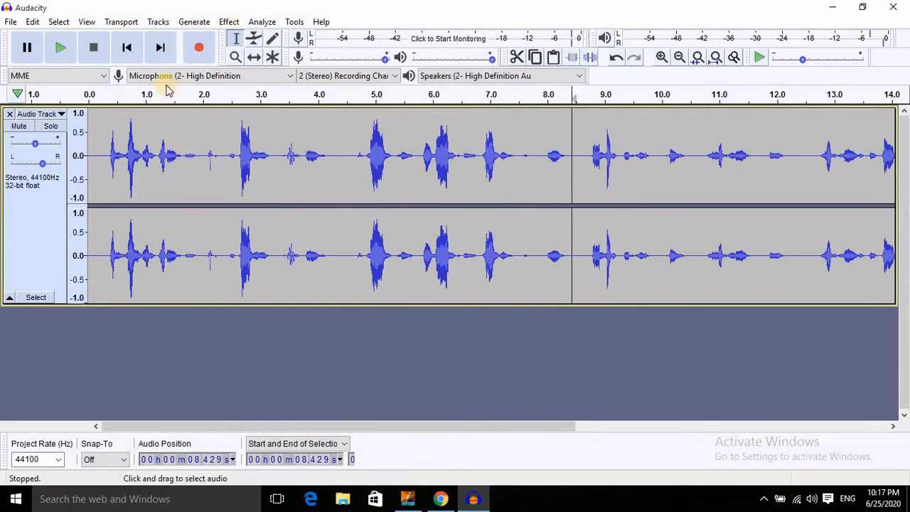
# Try the Wahwah effect on the entire track with LFO frequency 1.5 Hz, depth 70%, resonance 2.5 and output gain -6.0 dB, and undo it.
pyautogui.hotkey('ctrl', 'a')
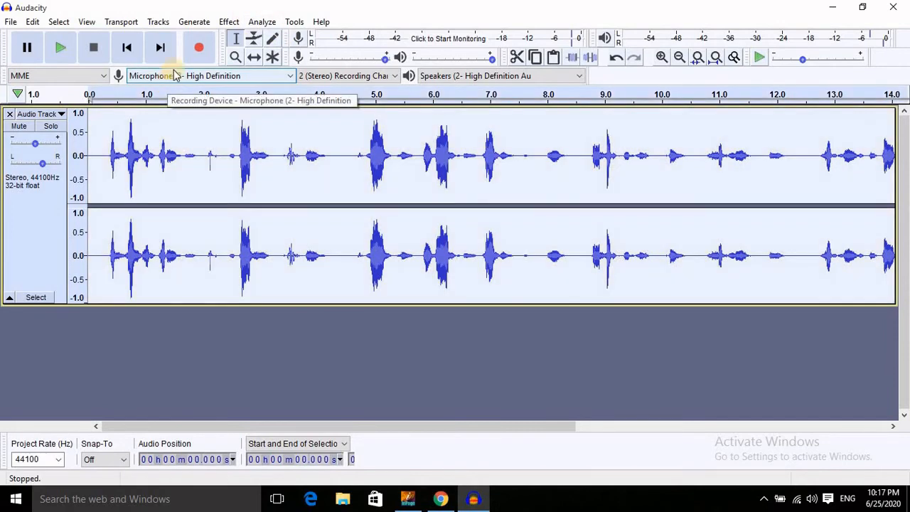
pyautogui.click(237, 22)
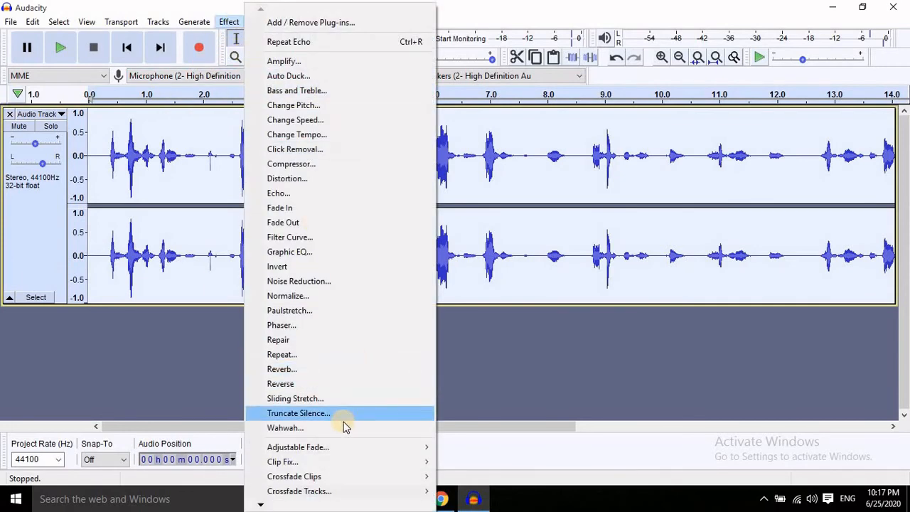
pyautogui.click(288, 431)
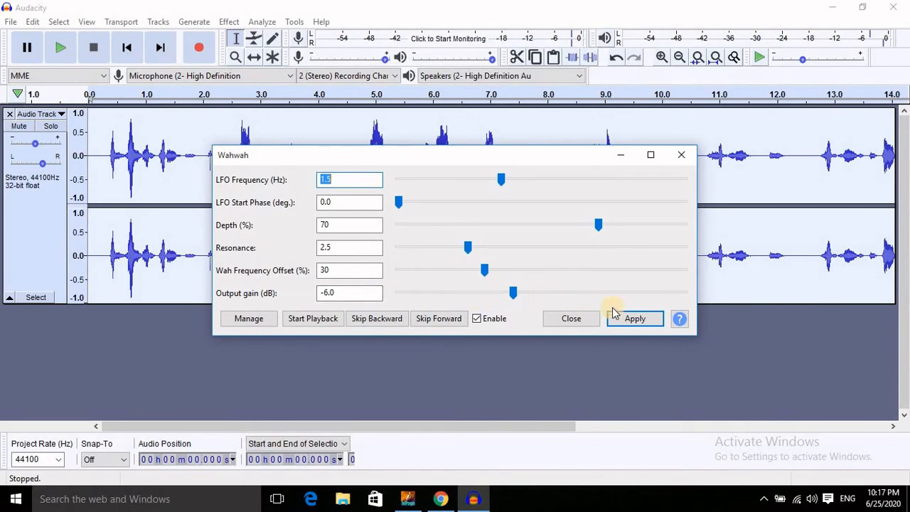
pyautogui.click(636, 321)
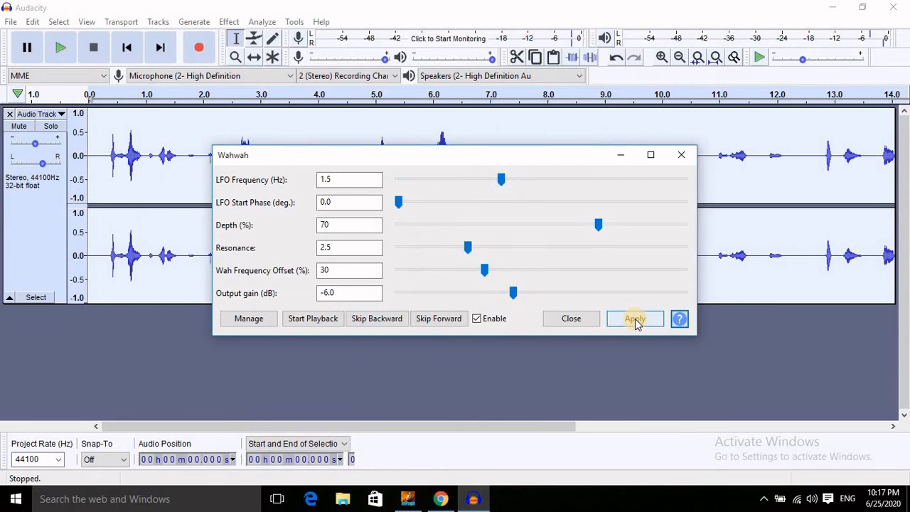
pyautogui.hotkey('ctrl', 'z')
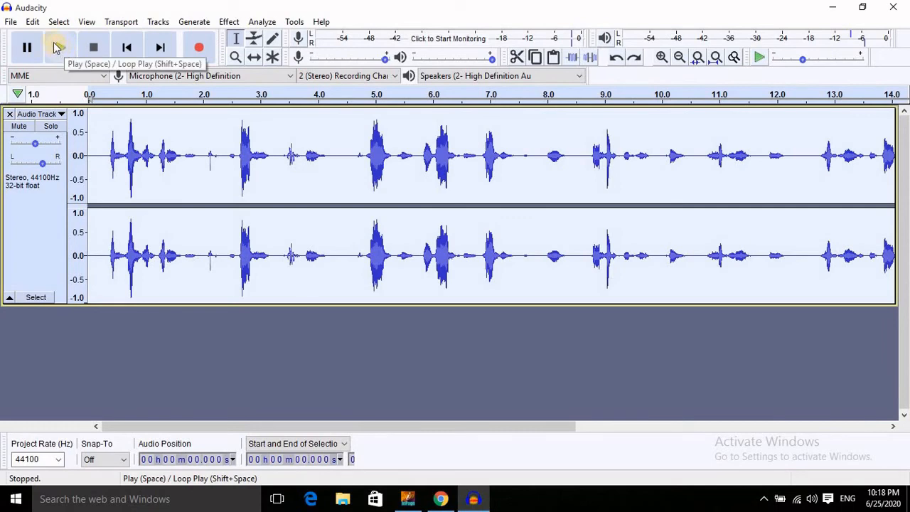
# Play back the recording and delete the silent tail from about 17.1 seconds to the end of the track.
pyautogui.click(58, 49)
pyautogui.click(93, 47)
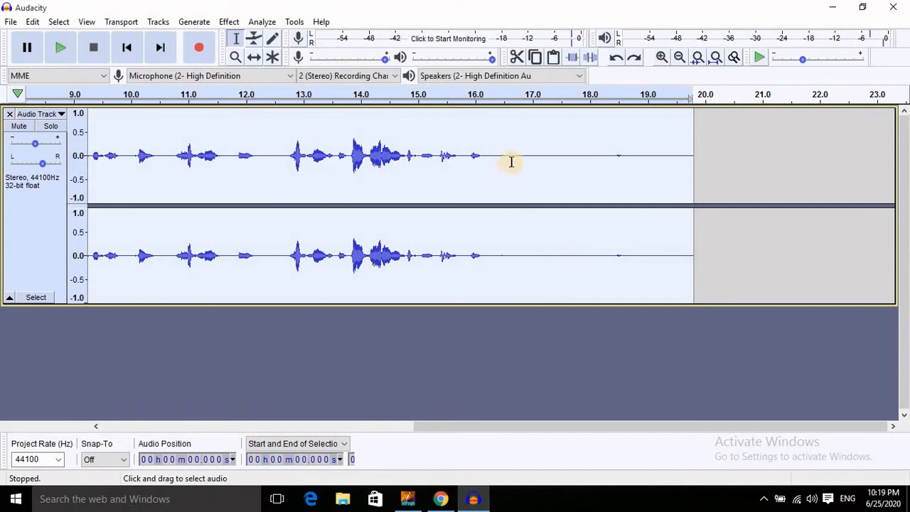
pyautogui.moveTo(542, 164); pyautogui.dragTo(721, 165)
pyautogui.press('Delete')
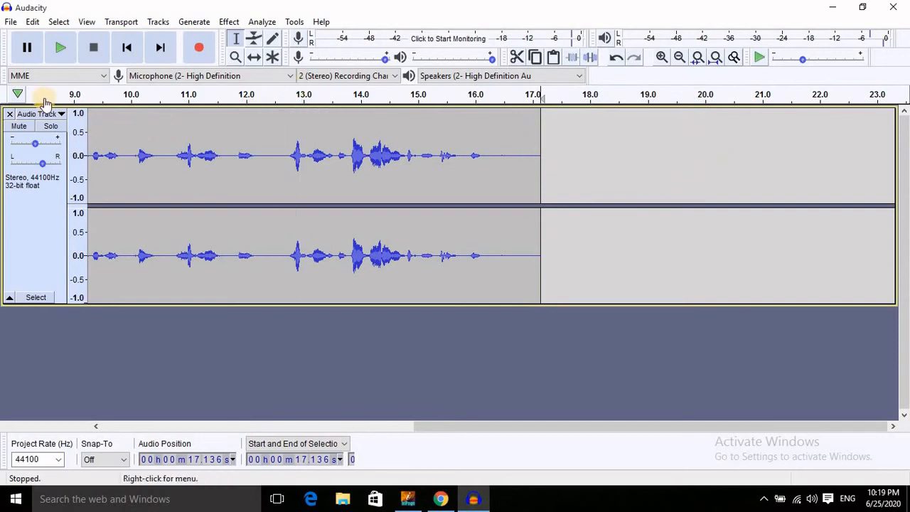
# Export the track to the Desktop as an MP3 named "test file" with blank metadata tags, and close Audacity without saving the project.
pyautogui.click(10, 22)
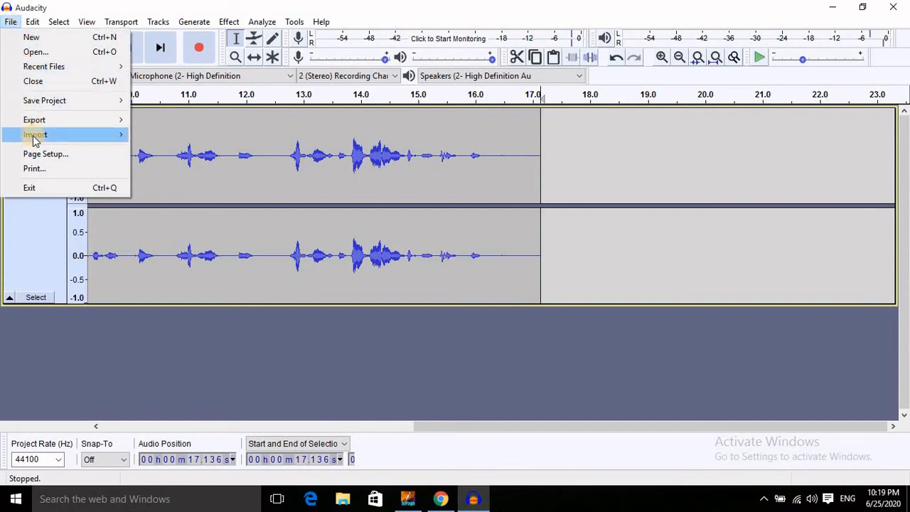
pyautogui.moveTo(52, 118)
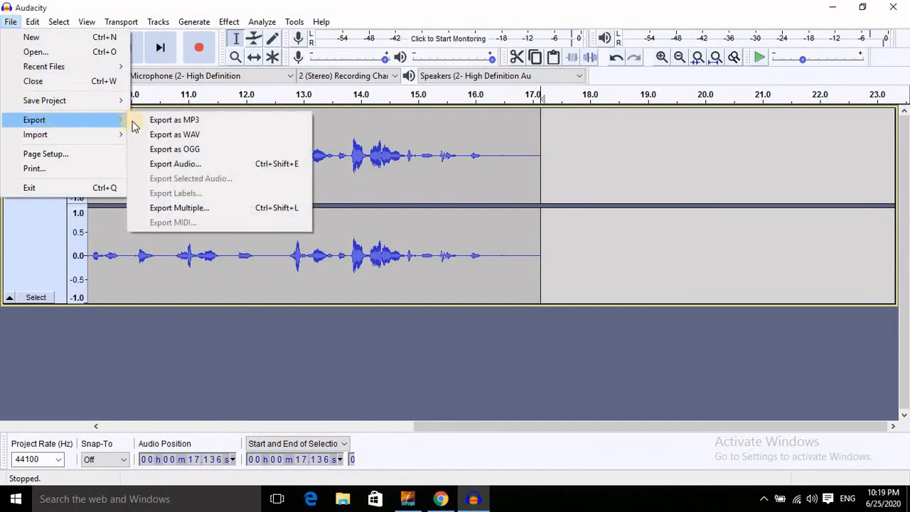
pyautogui.click(215, 125)
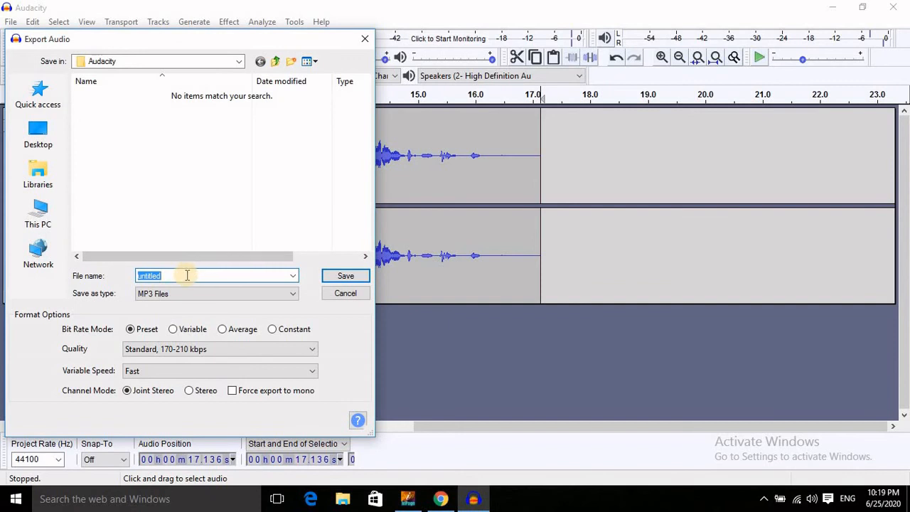
pyautogui.write('t f')
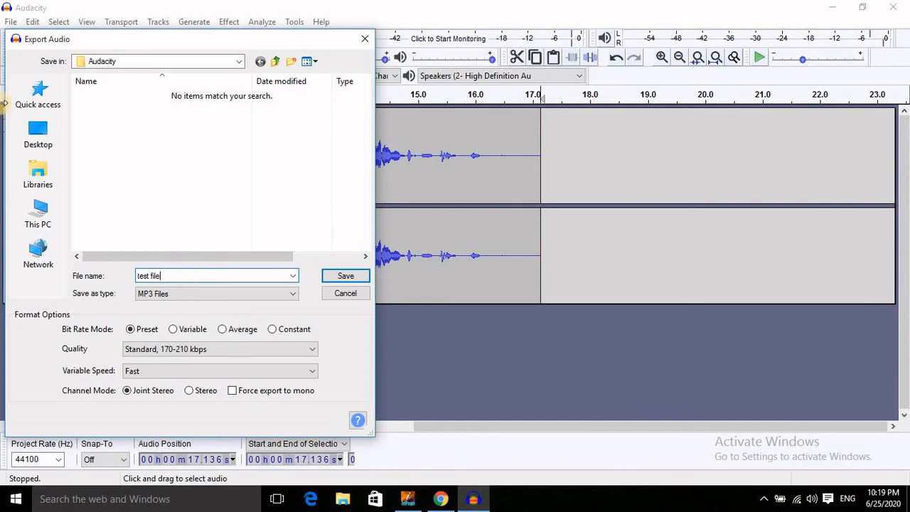
pyautogui.click(38, 137)
pyautogui.write('est file')
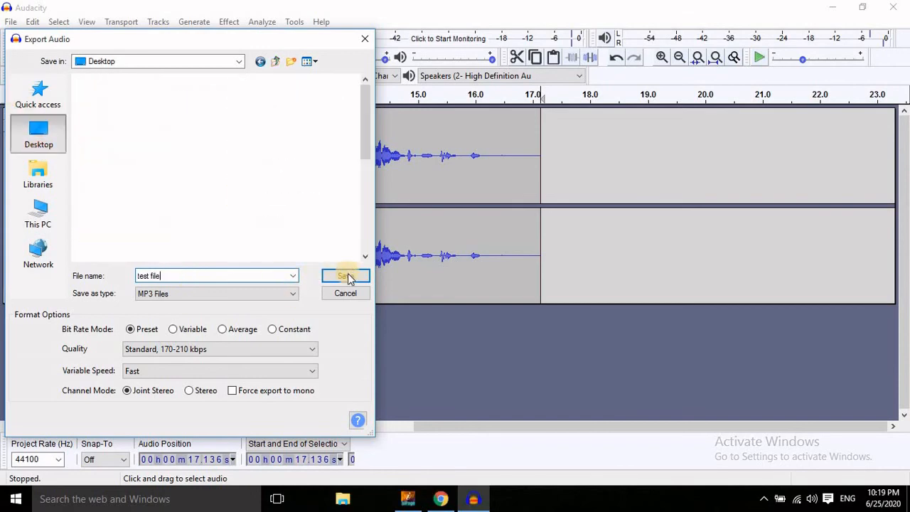
pyautogui.click(348, 276)
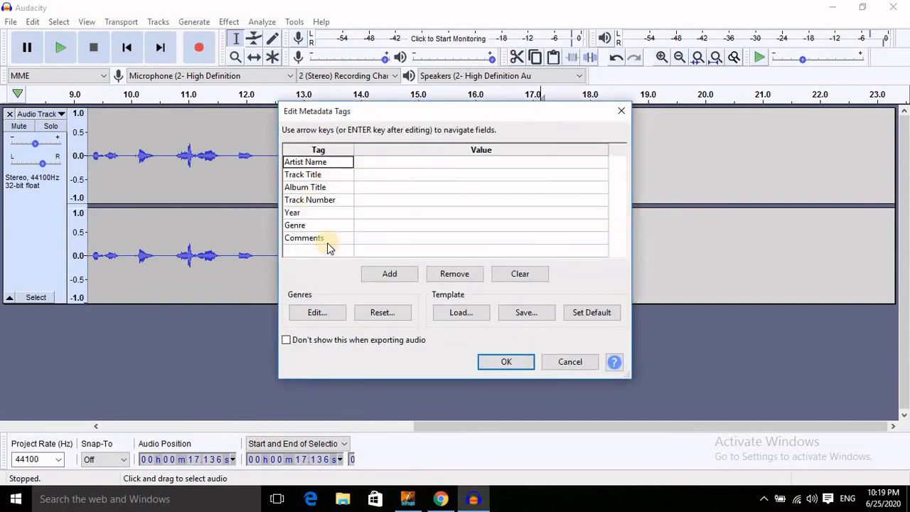
pyautogui.click(511, 363)
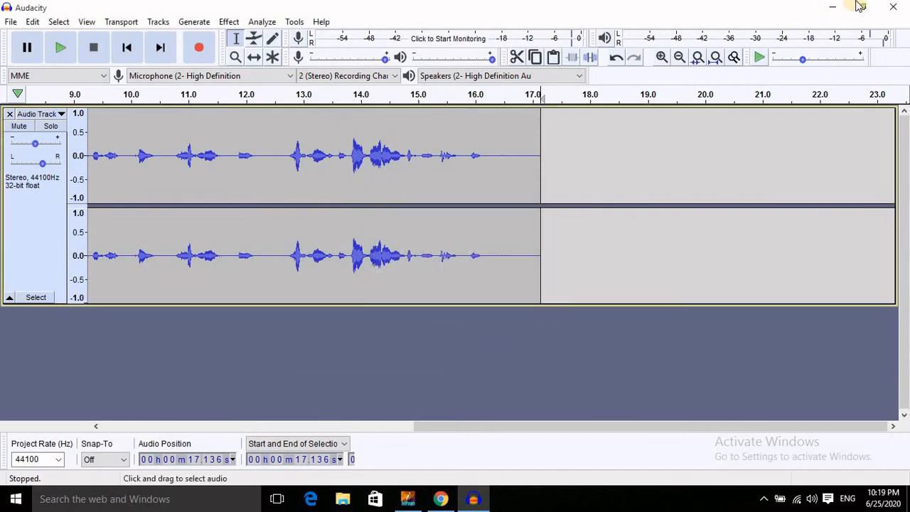
pyautogui.click(897, 10)
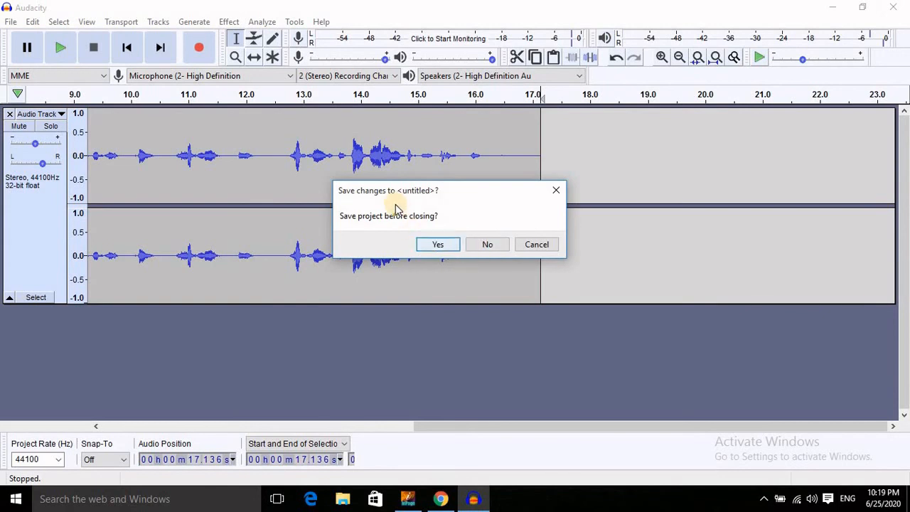
pyautogui.click(482, 245)
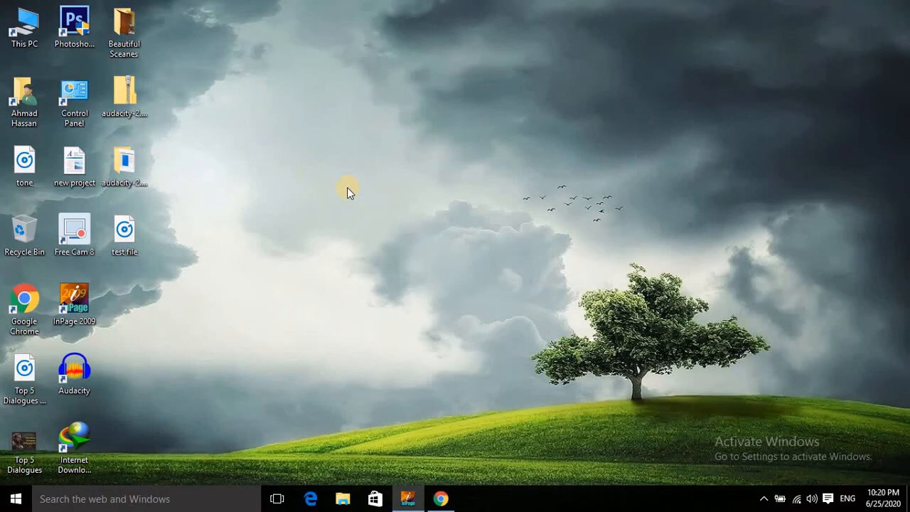
# Open the exported test file from the desktop, listen to it in the Music player and close the player.
pyautogui.click(123, 233)
pyautogui.rightClick(123, 232)
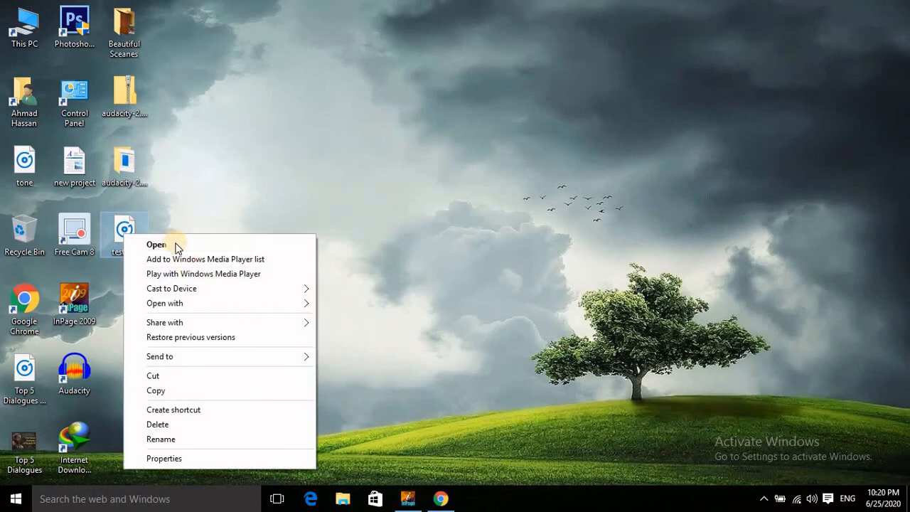
pyautogui.click(175, 242)
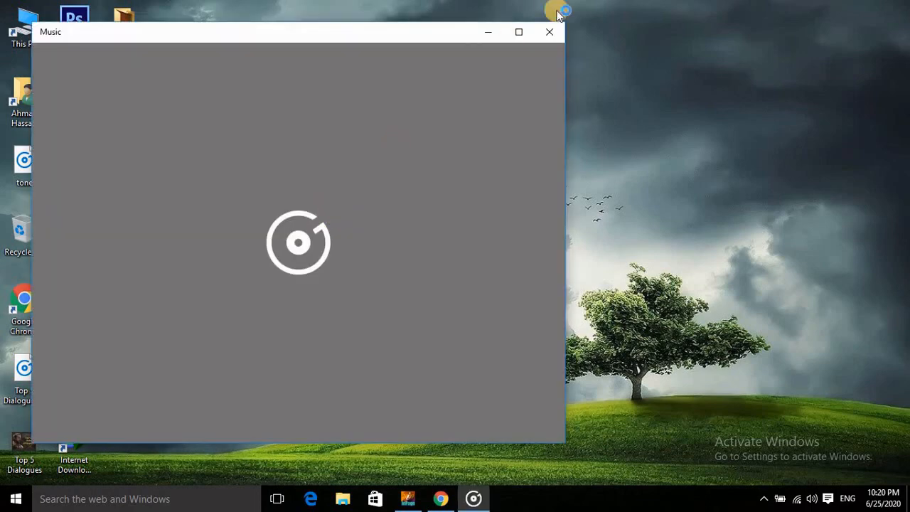
pyautogui.moveTo(435, 34); pyautogui.dragTo(459, 31)
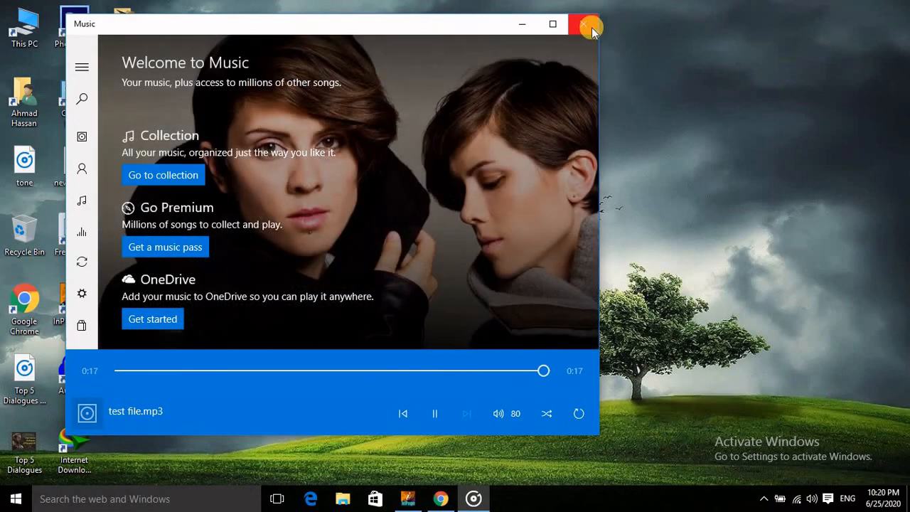
pyautogui.click(590, 27)
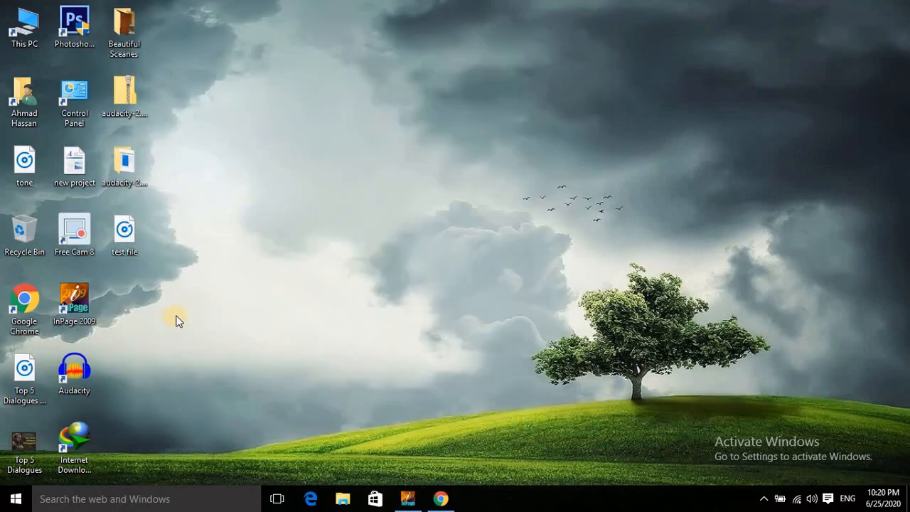